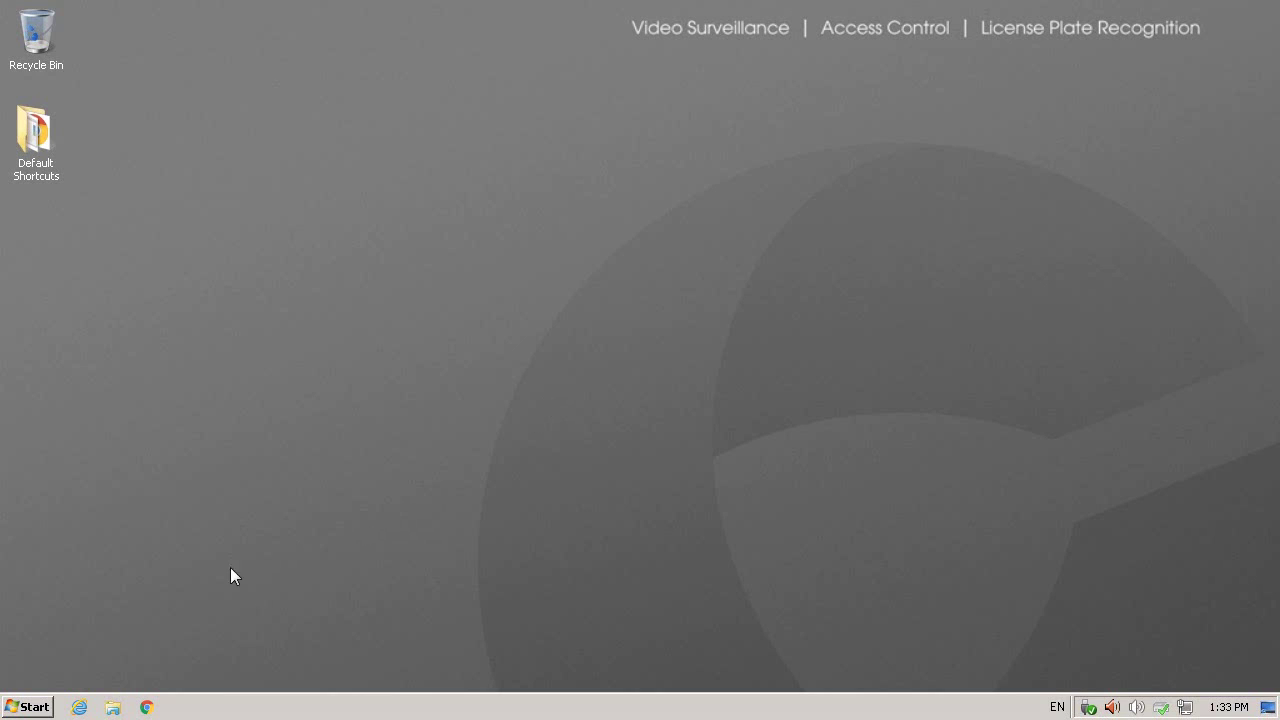
Step: Launch the SAM Agent from Start > All Programs > Genetec and select 'Data will be collected and linked to my system'
left_click(26, 707)
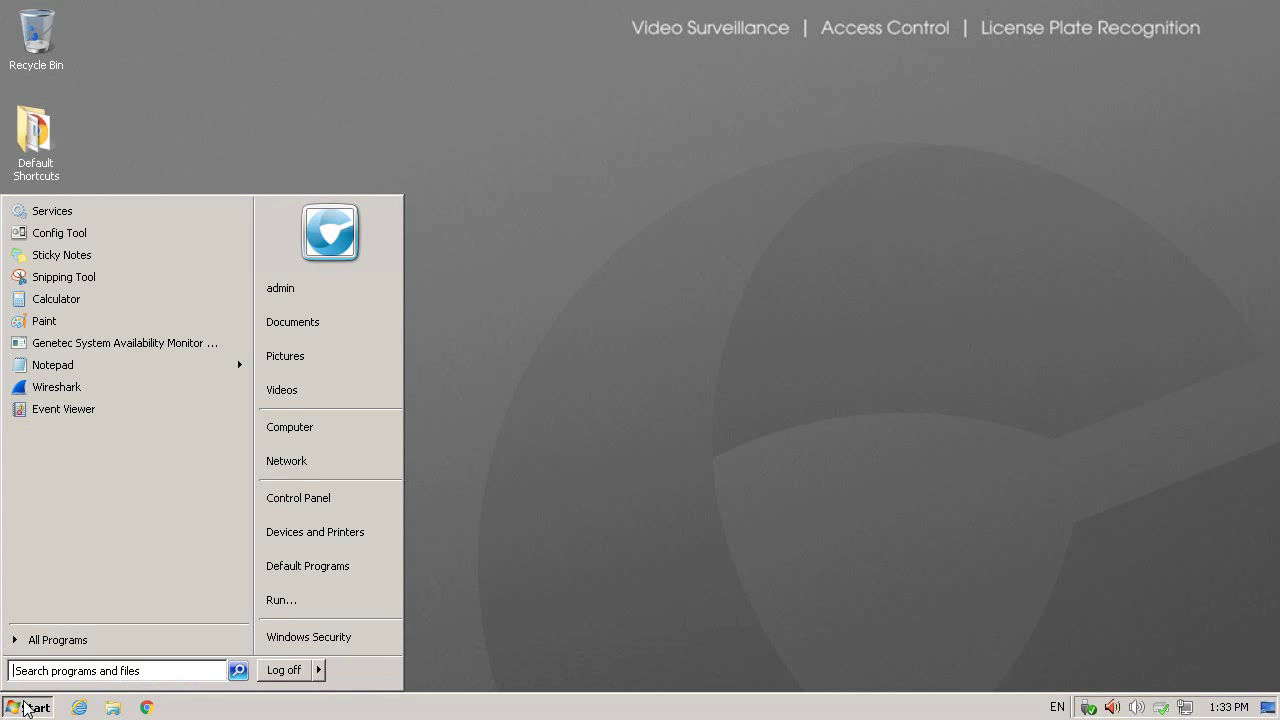
left_click(77, 641)
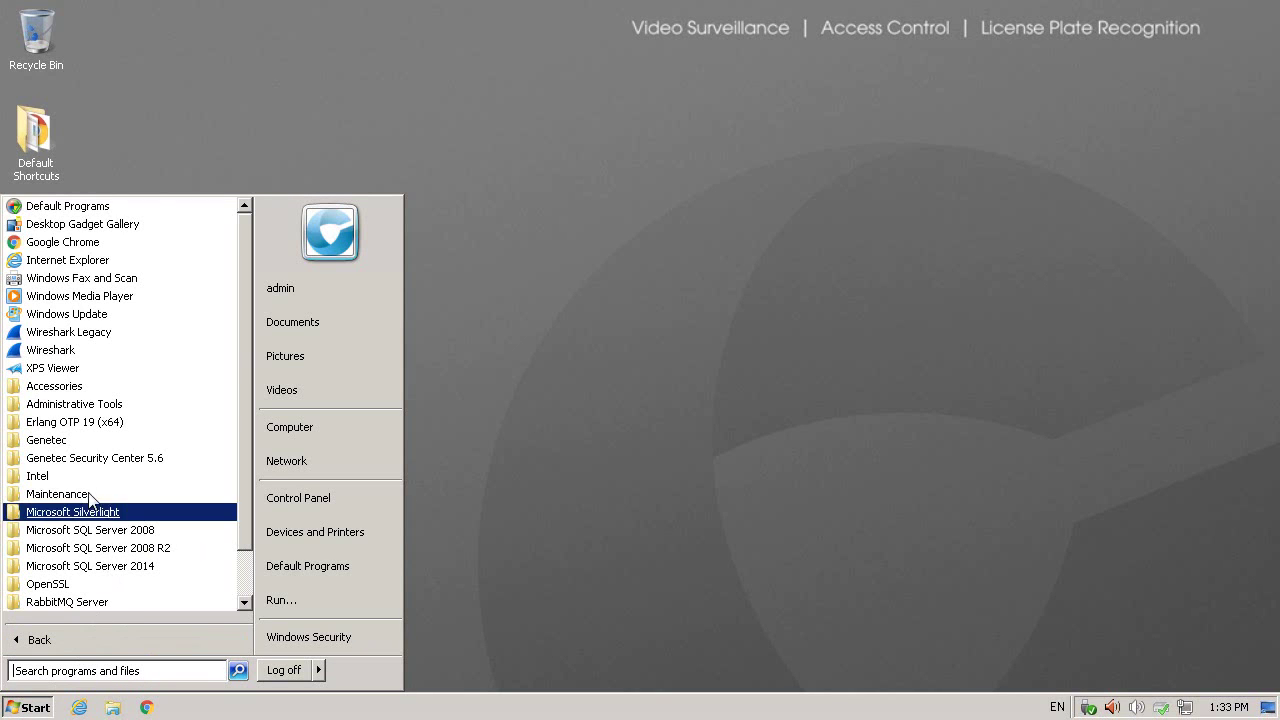
left_click(62, 442)
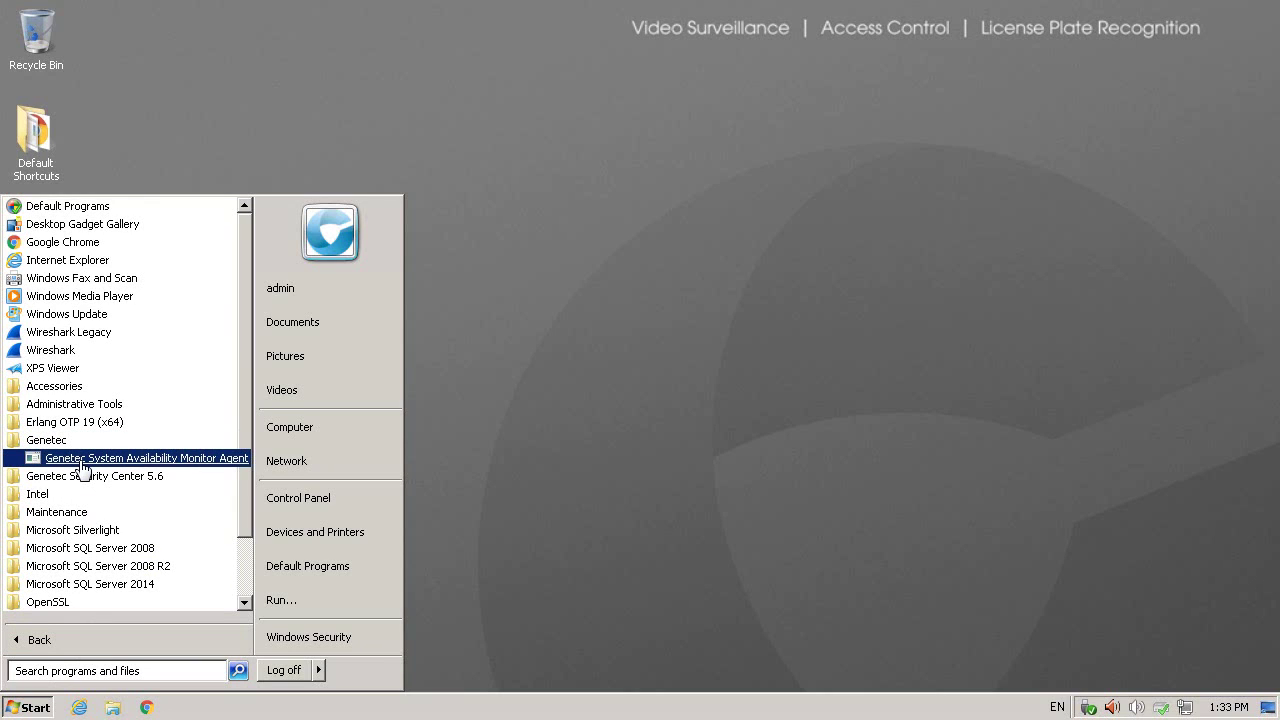
left_click(81, 462)
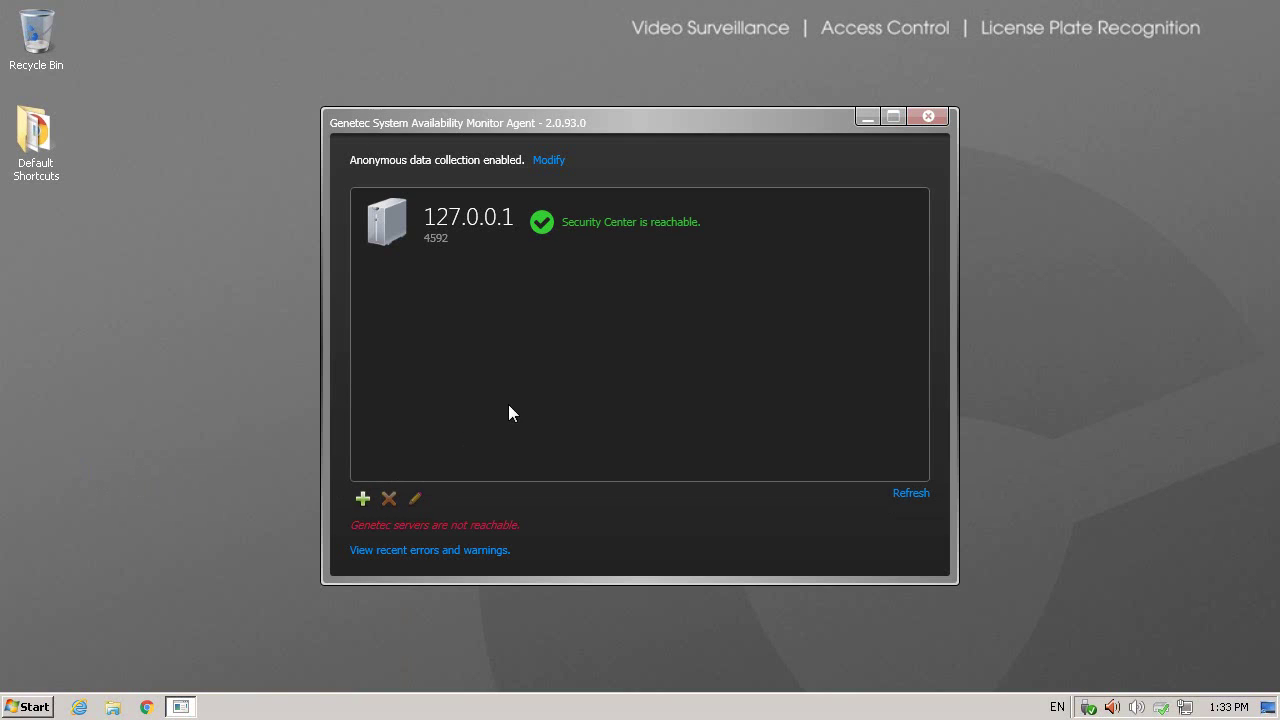
left_click(557, 162)
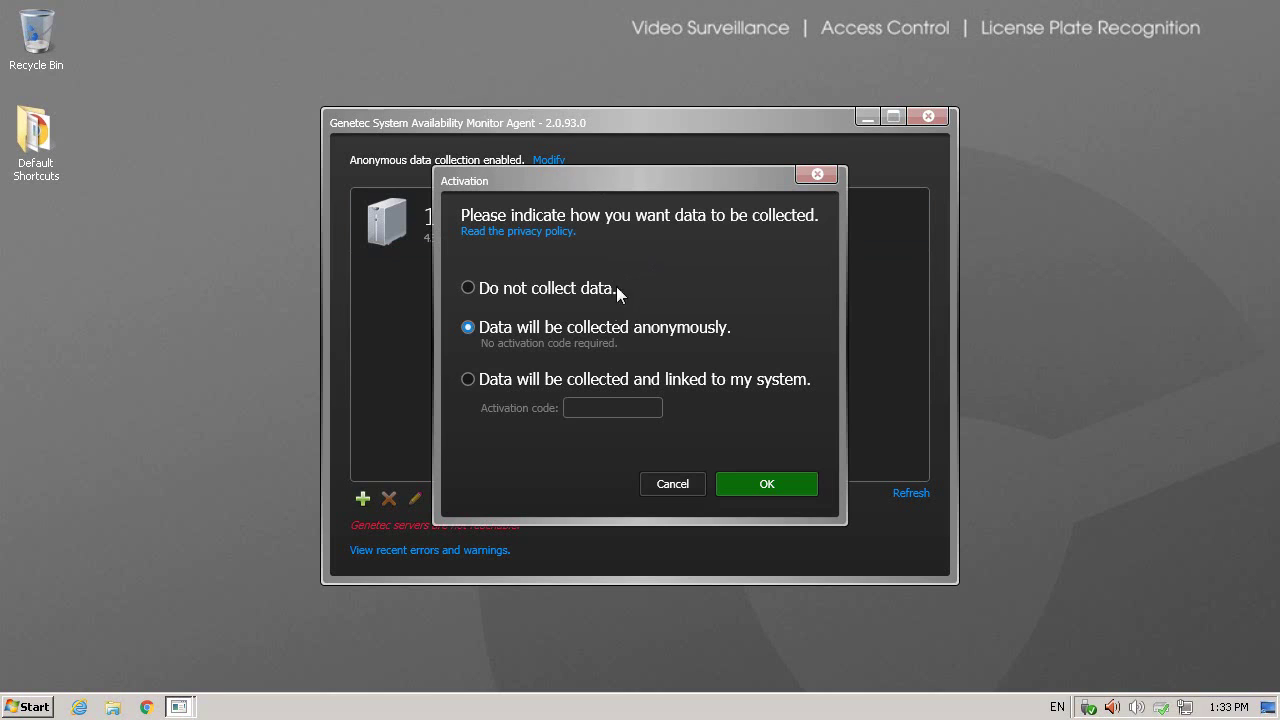
left_click(468, 380)
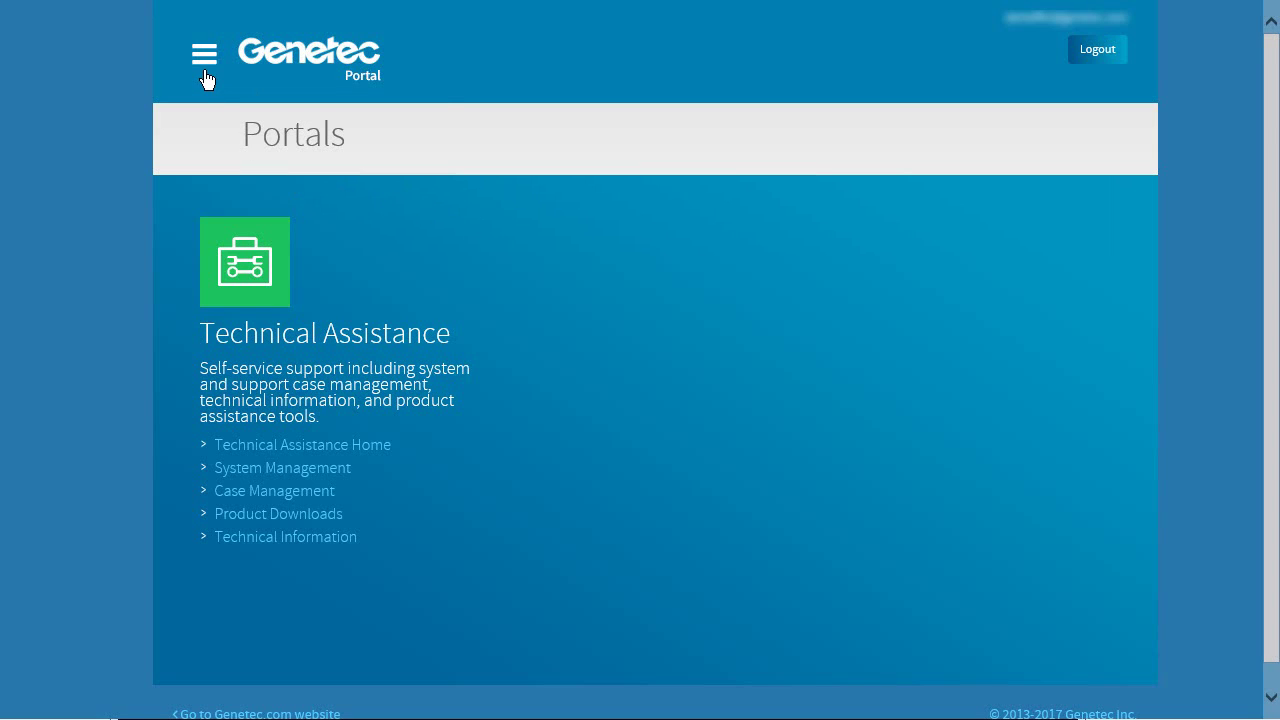
Step: Go to the portal's System Management page and search for system ID 979043
left_click(205, 78)
mouse_move(266, 120)
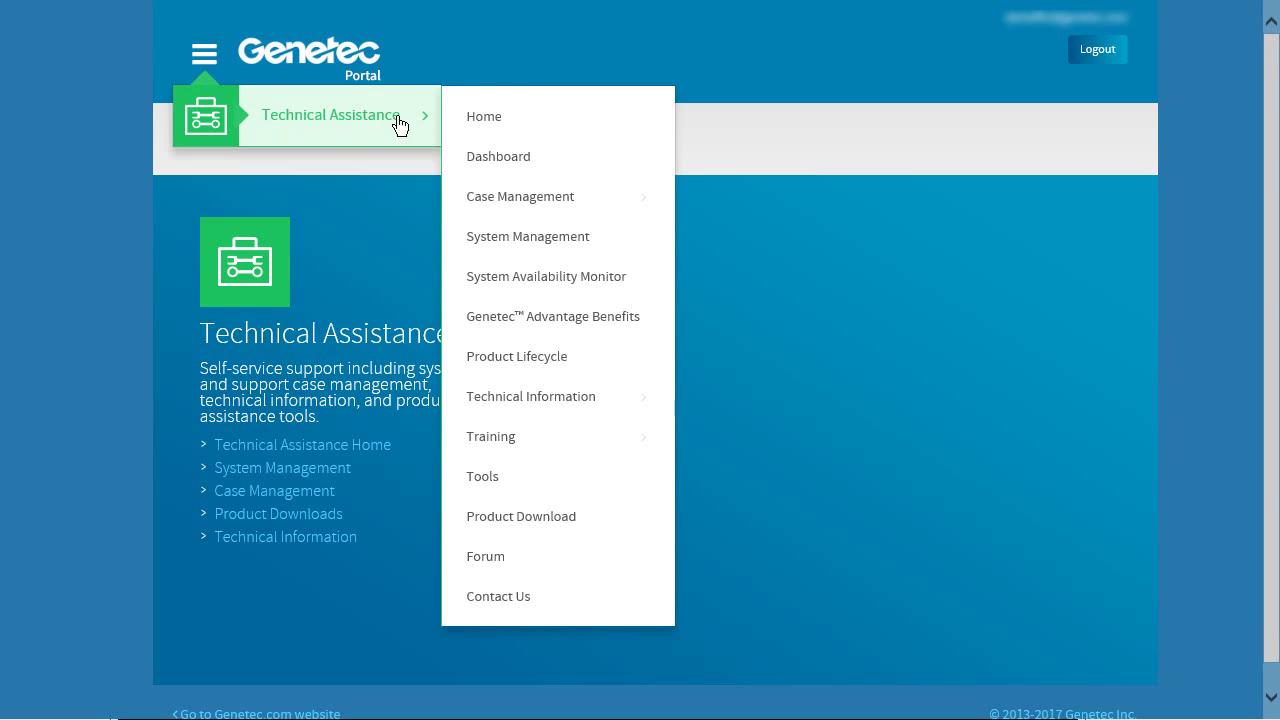
left_click(537, 240)
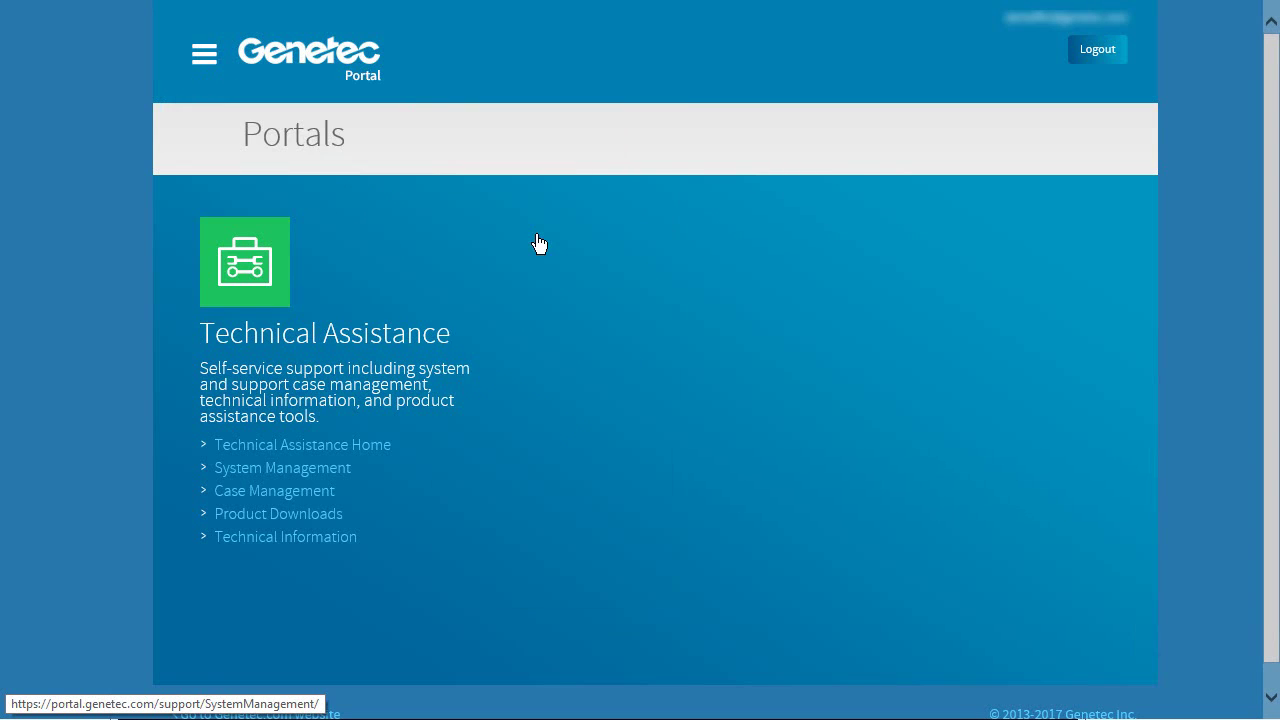
left_click(897, 222)
type("97904")
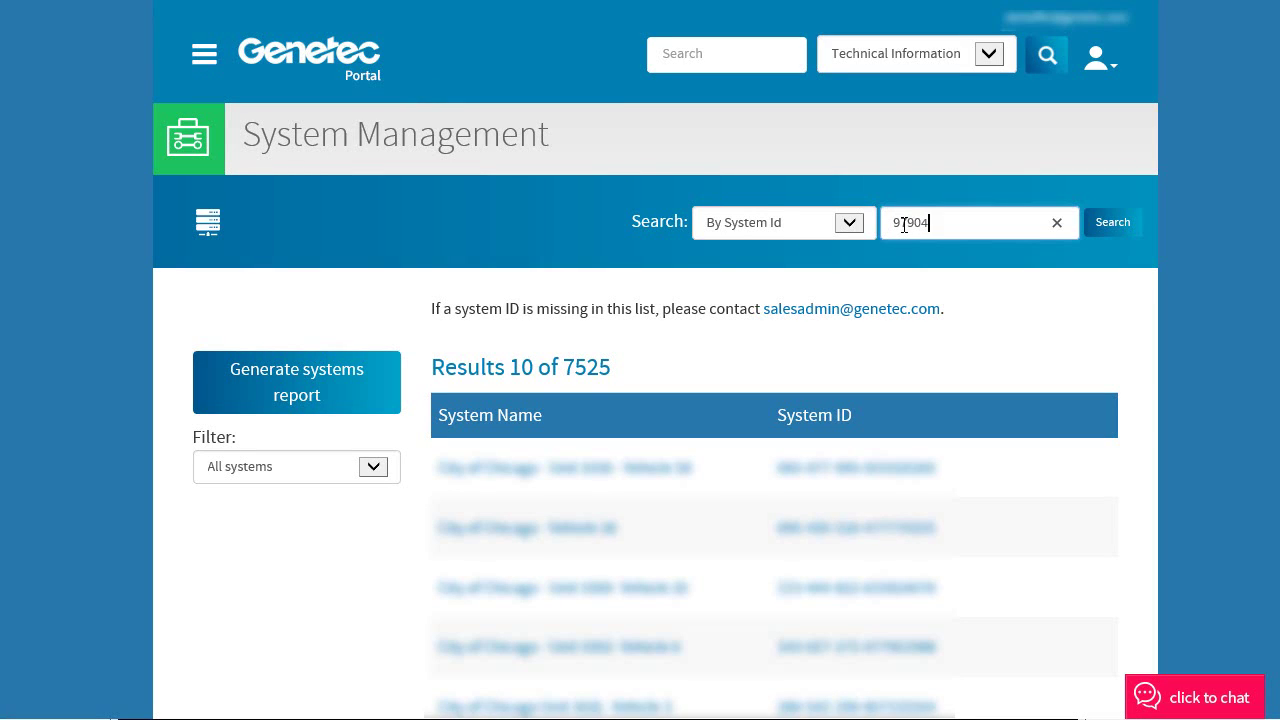
type("3")
key("Return")
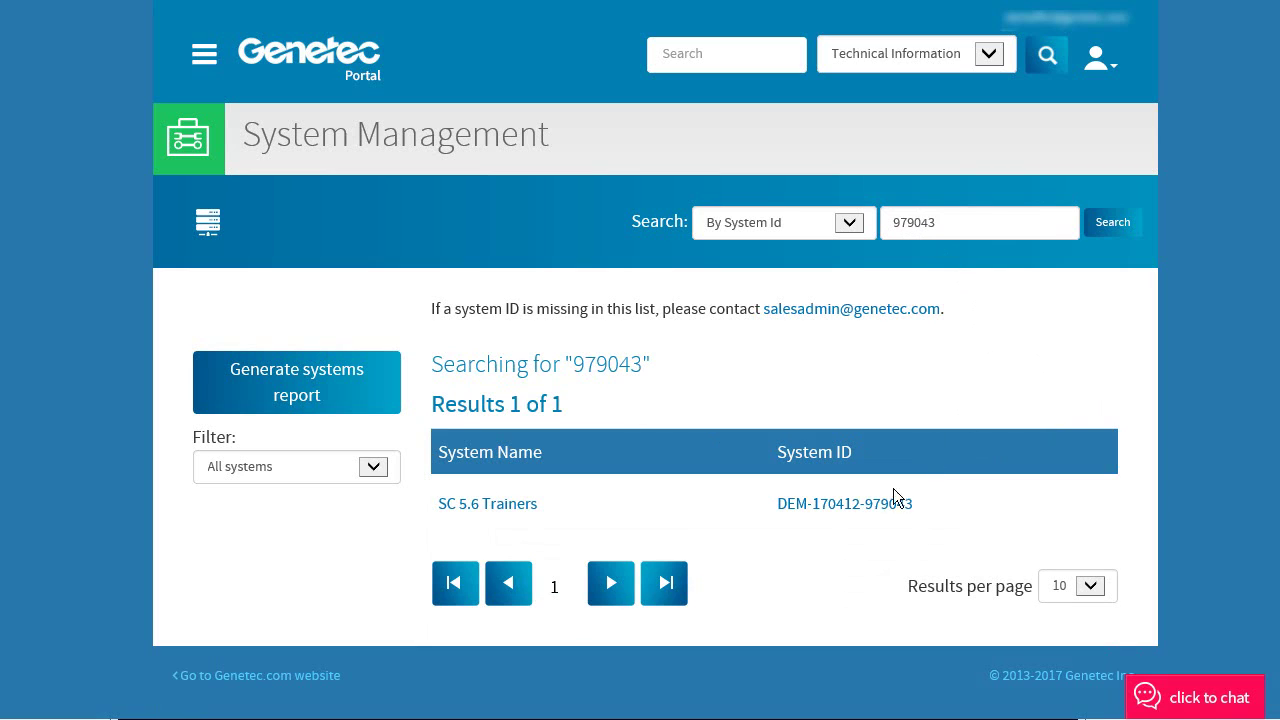
Step: Open the SC 5.6 Trainers system, generate a new activation code, and select it
left_click(881, 510)
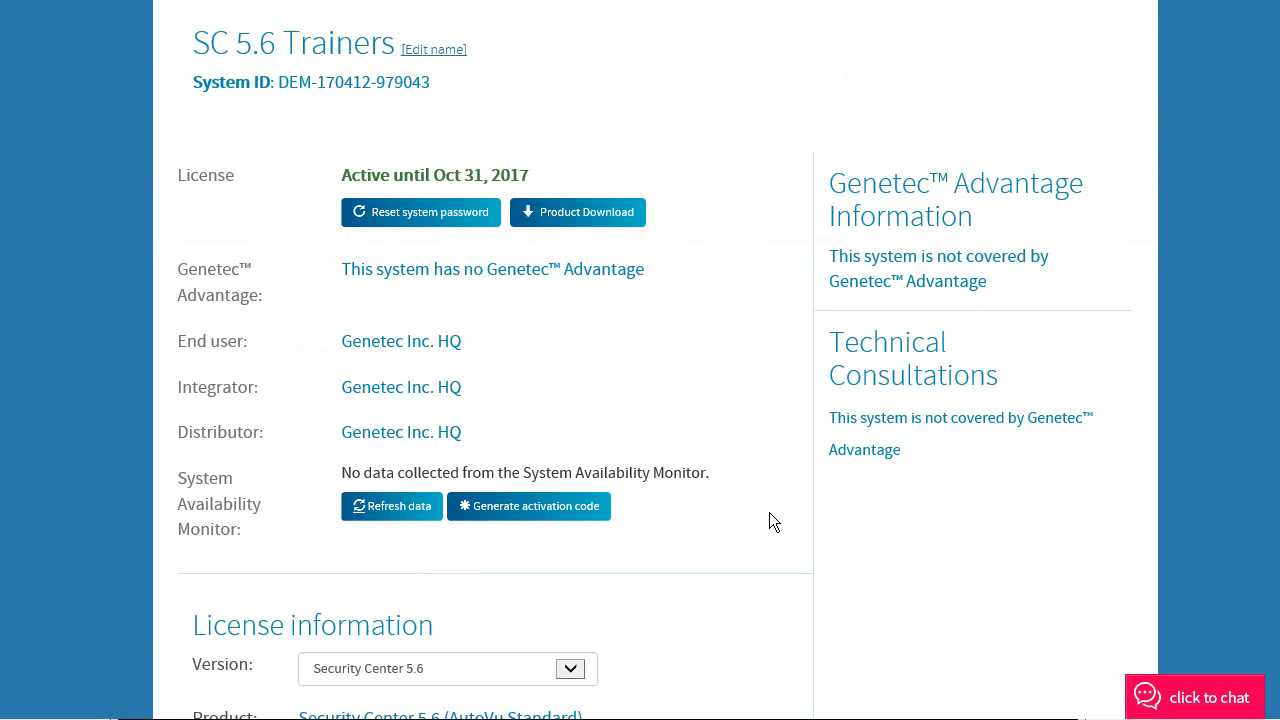
left_click(519, 527)
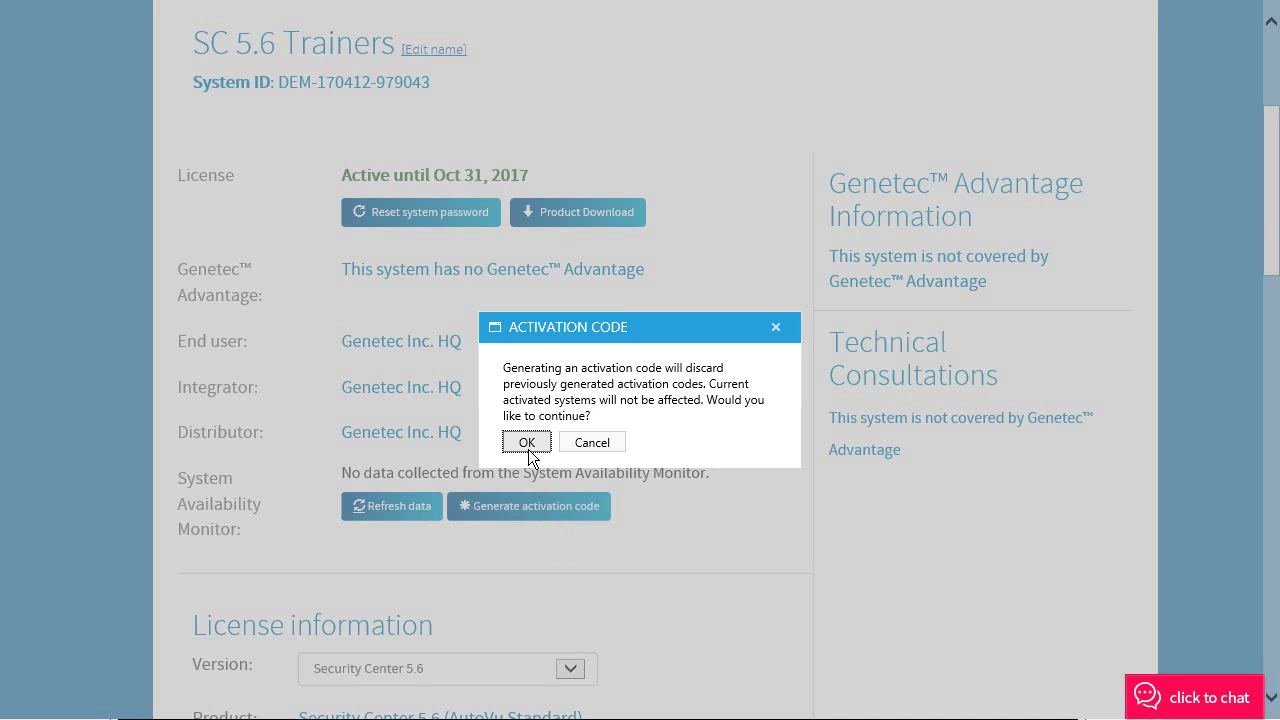
left_click(527, 446)
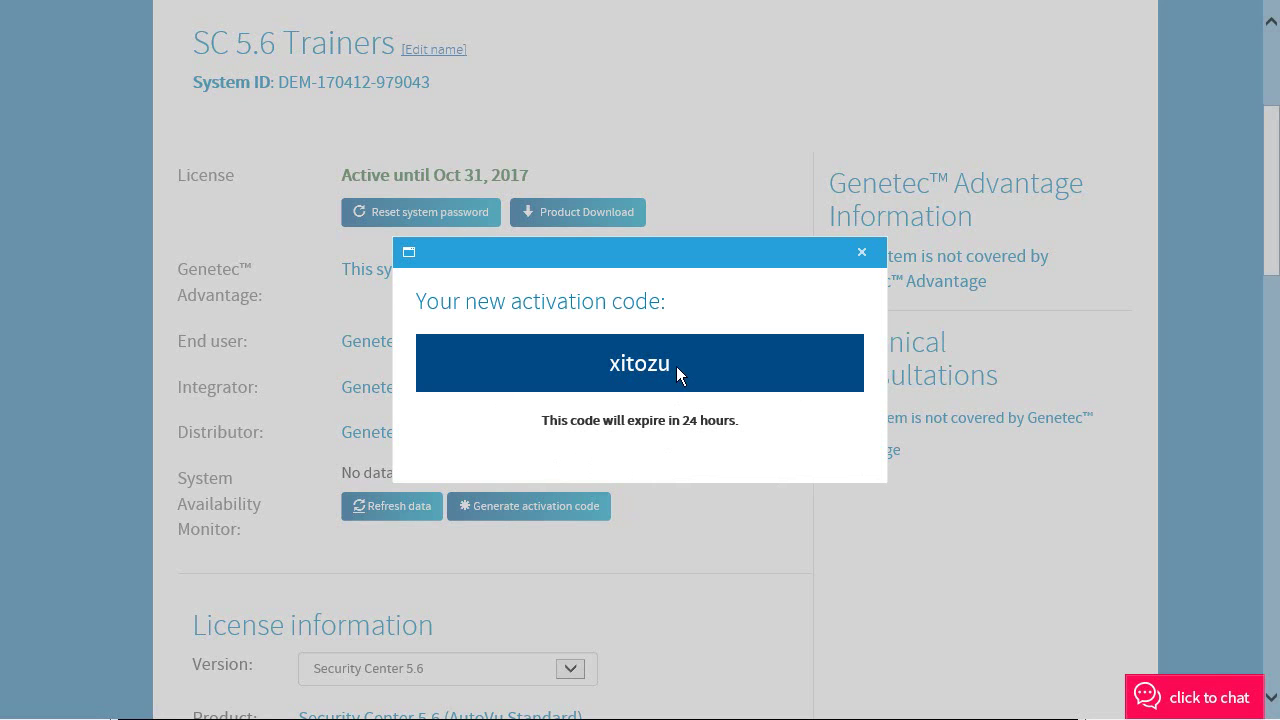
left_click_drag(675, 364, 611, 365)
key("ctrl+c")
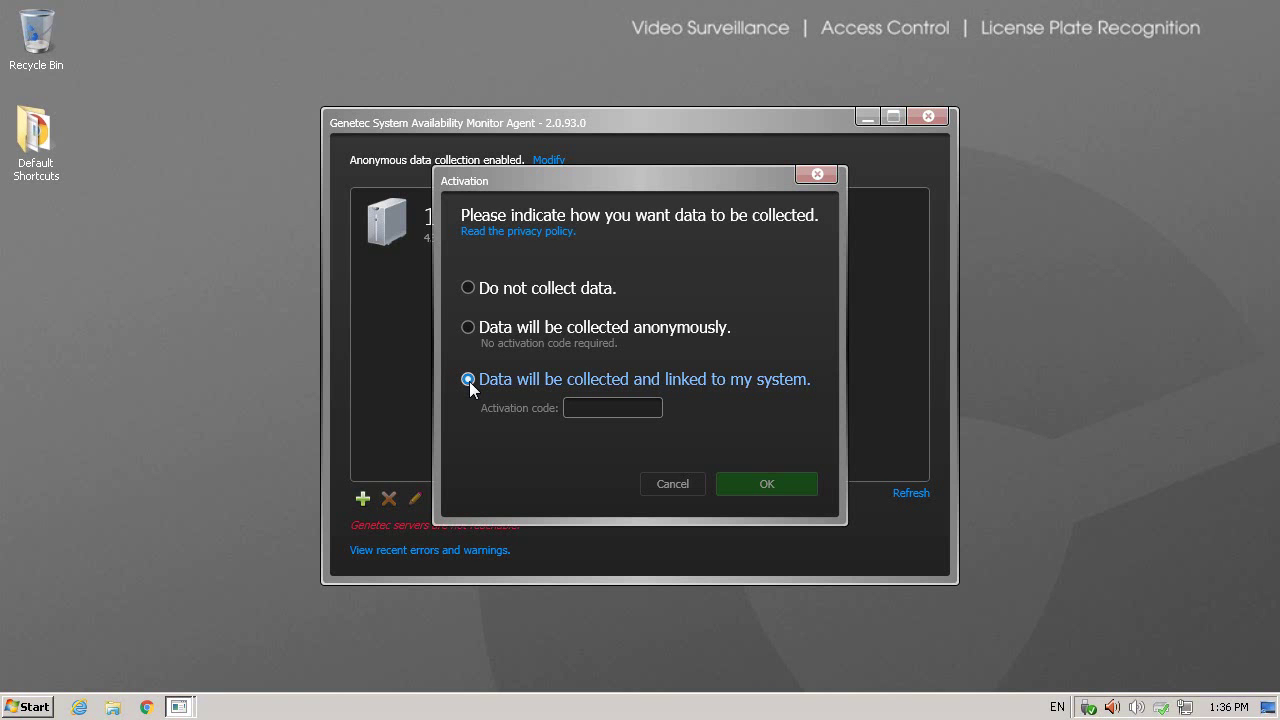
Step: Paste the new code into the Activation code field, confirm, save the settings, and close the agent
left_click(601, 411)
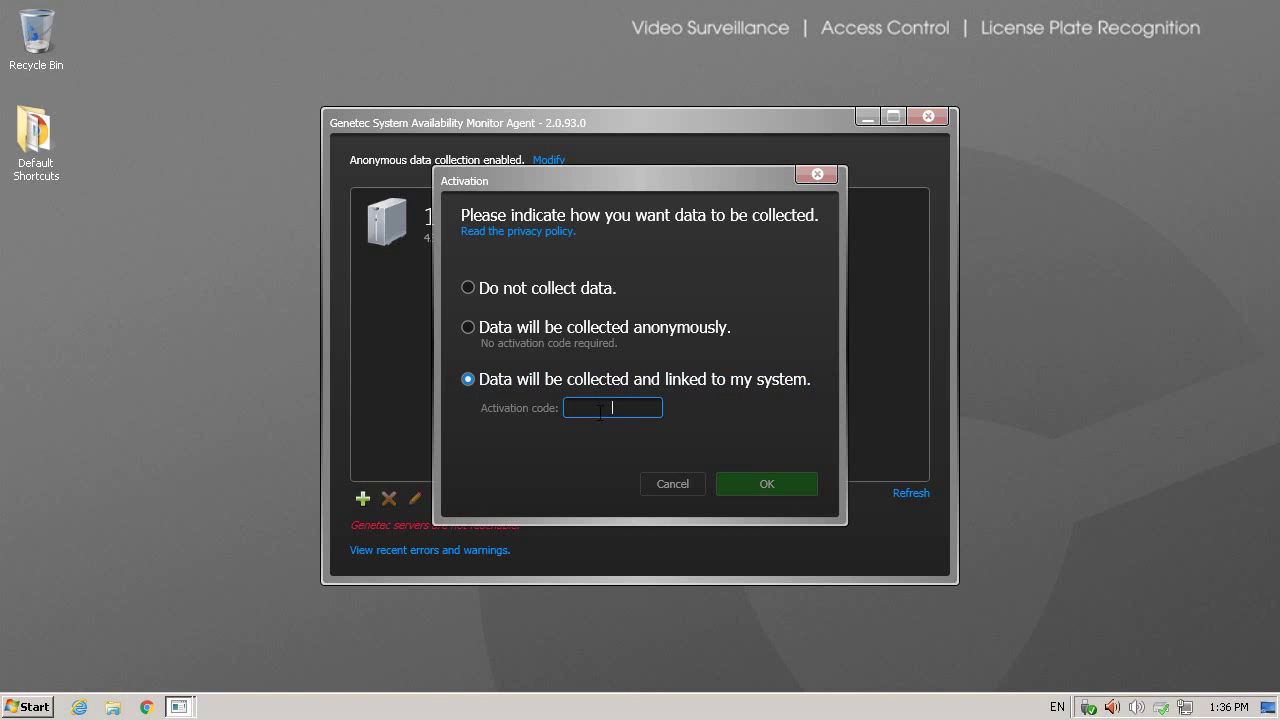
key("ctrl+v")
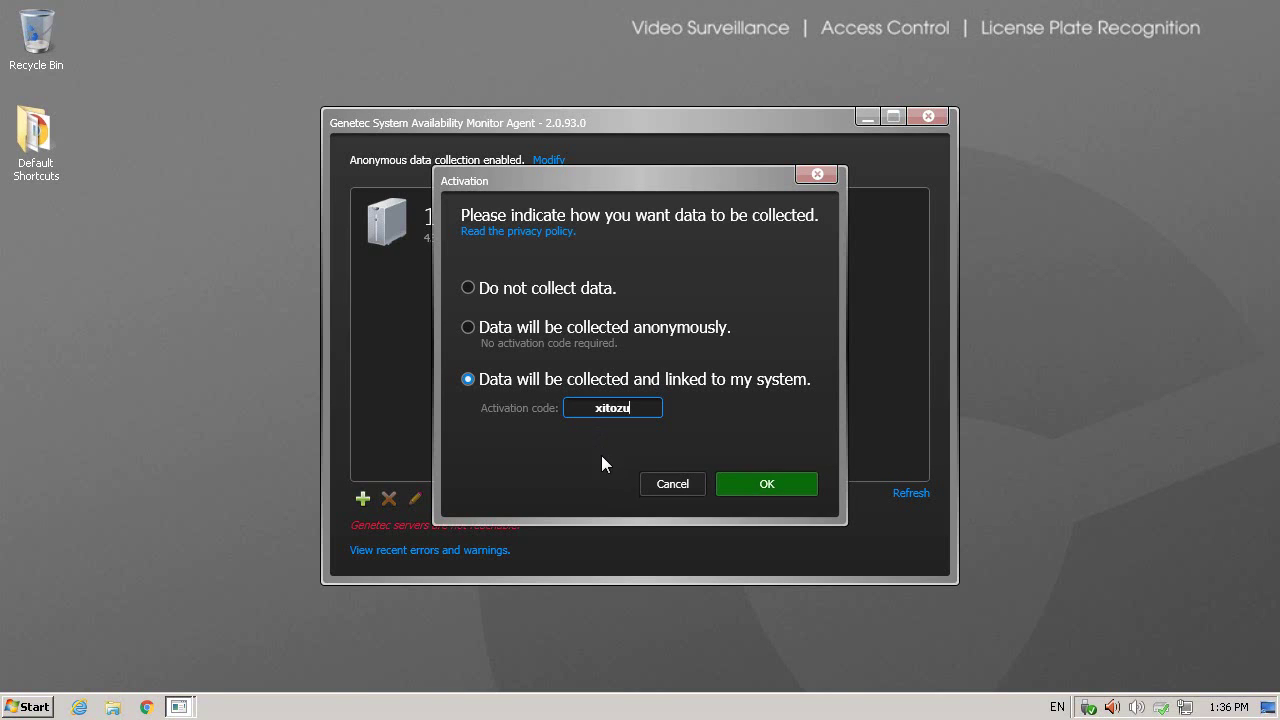
left_click(750, 491)
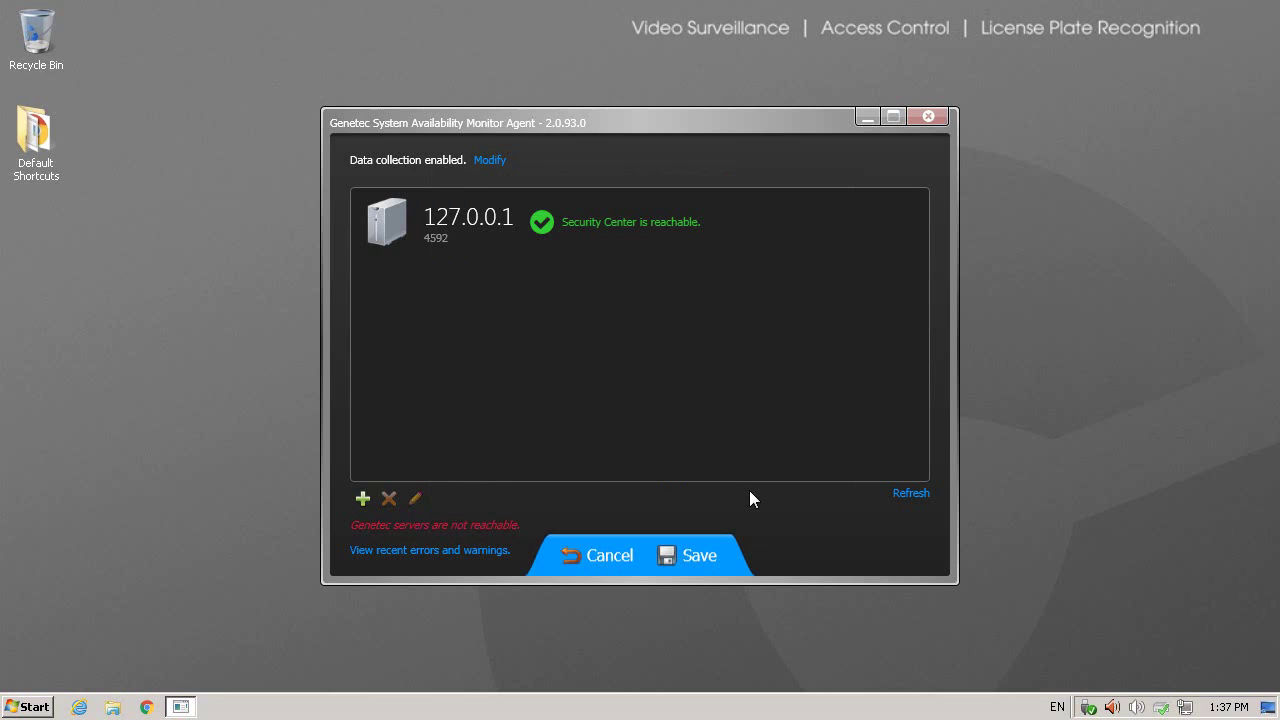
left_click(713, 560)
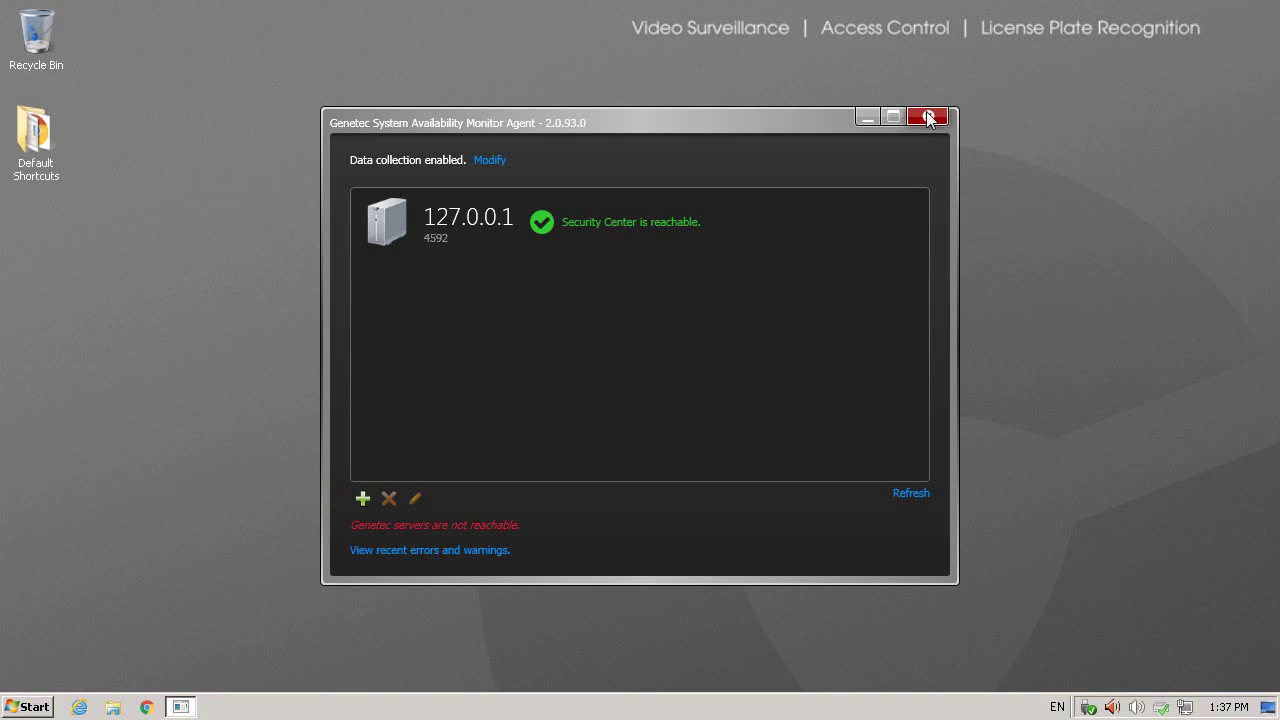
left_click(928, 118)
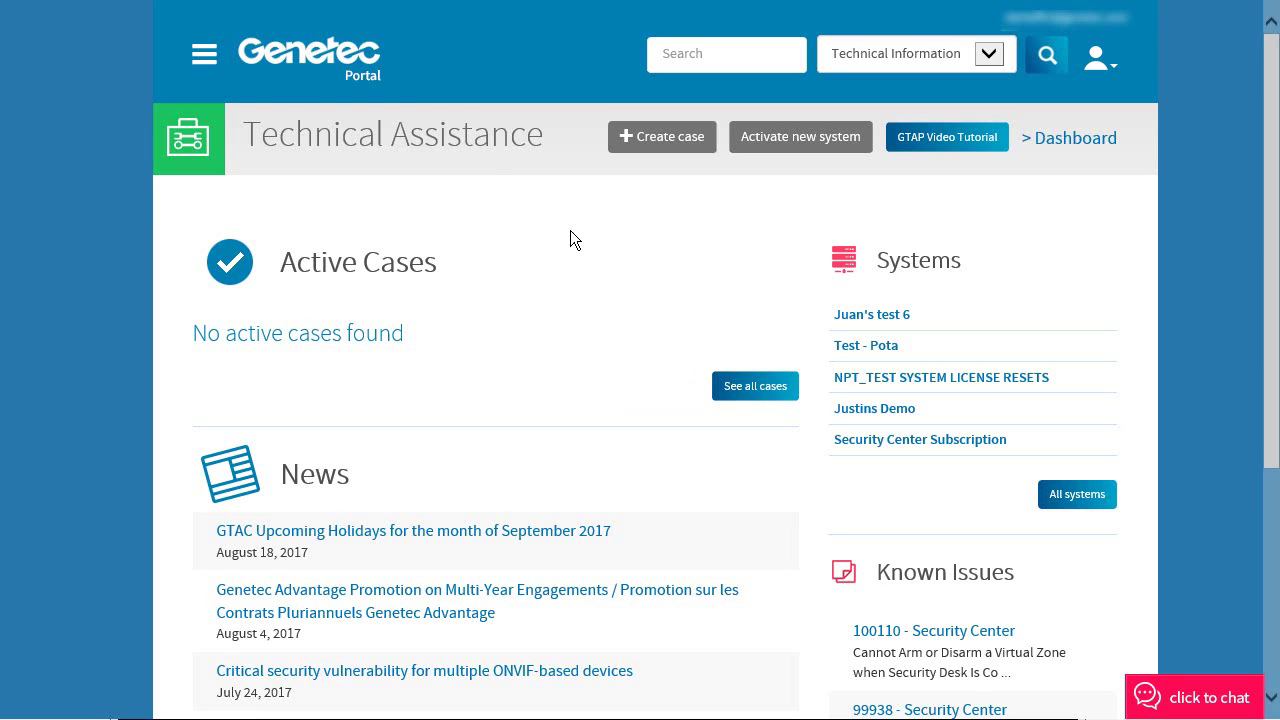
Step: Reach the System Availability Monitor dashboard through the portal menu's Technical Assistance section
left_click(210, 60)
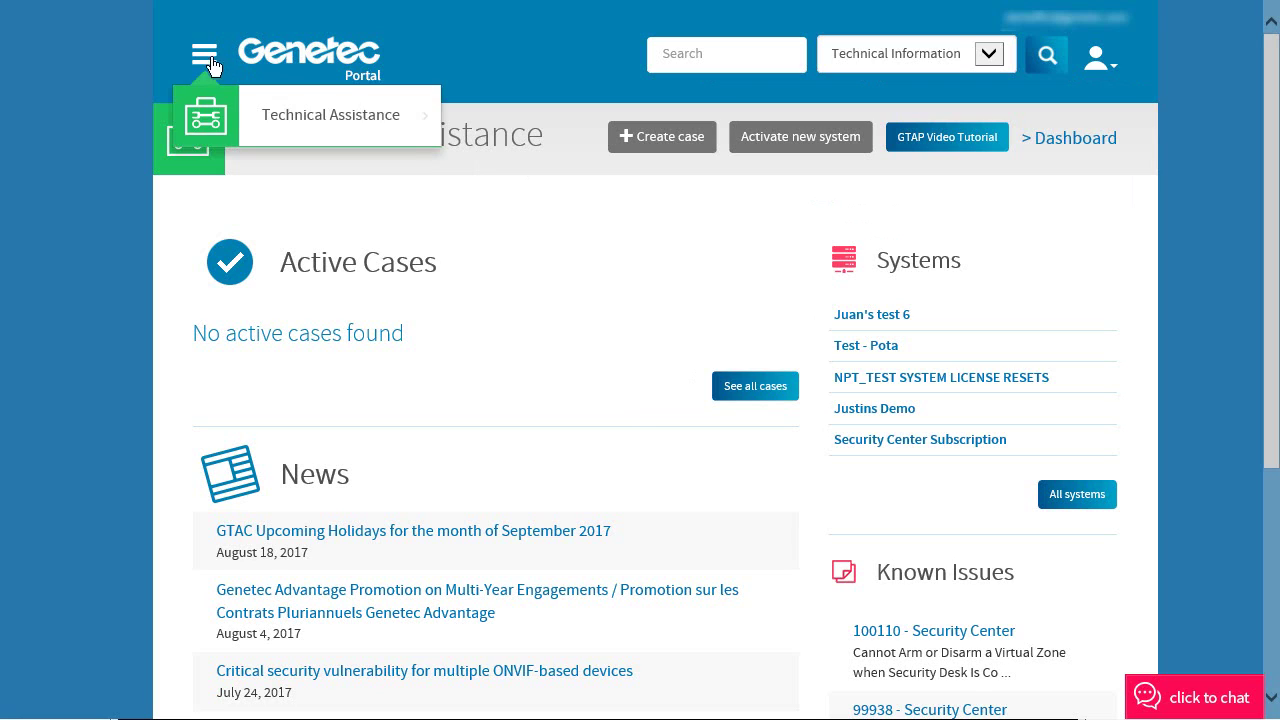
mouse_move(260, 122)
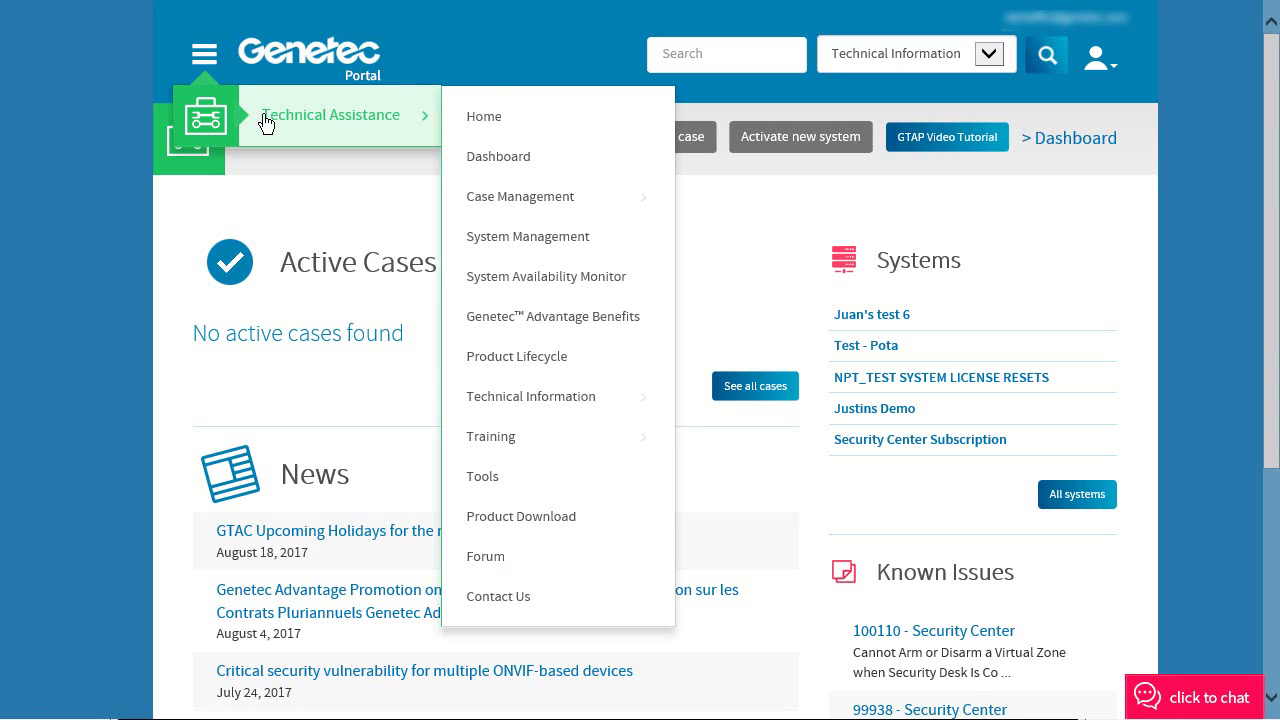
left_click(590, 287)
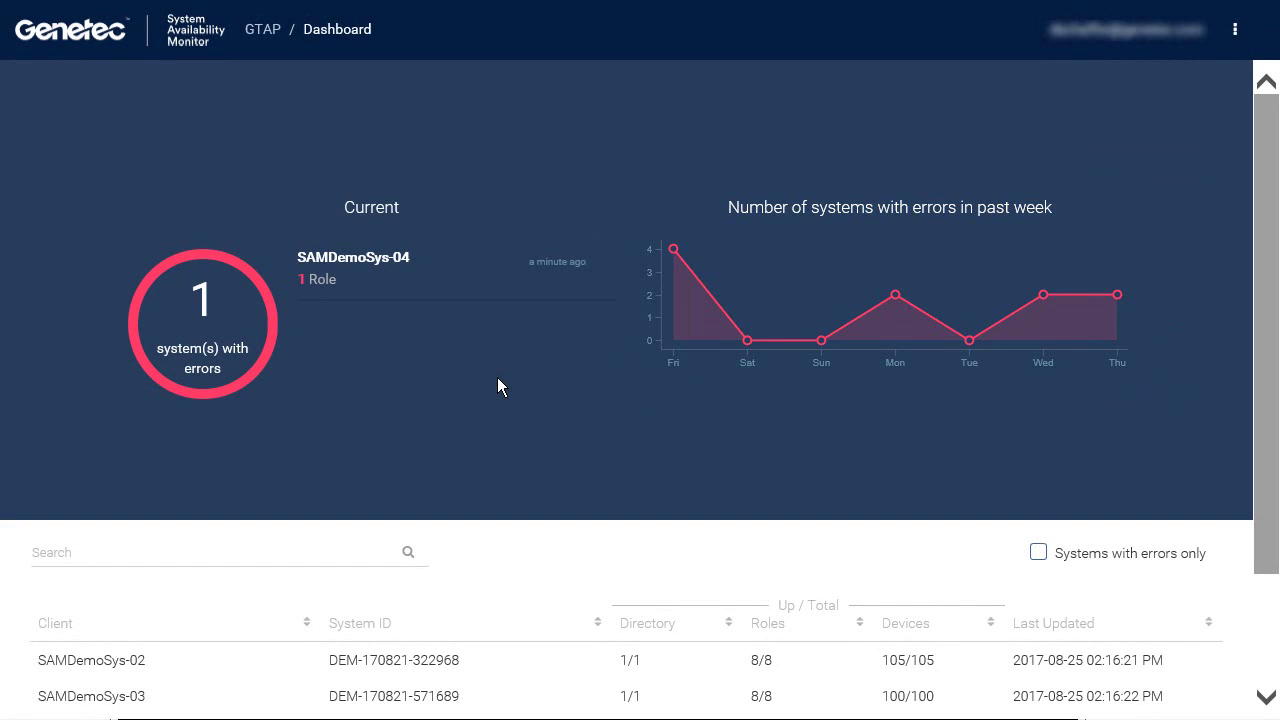
mouse_move(908, 331)
left_click(1235, 29)
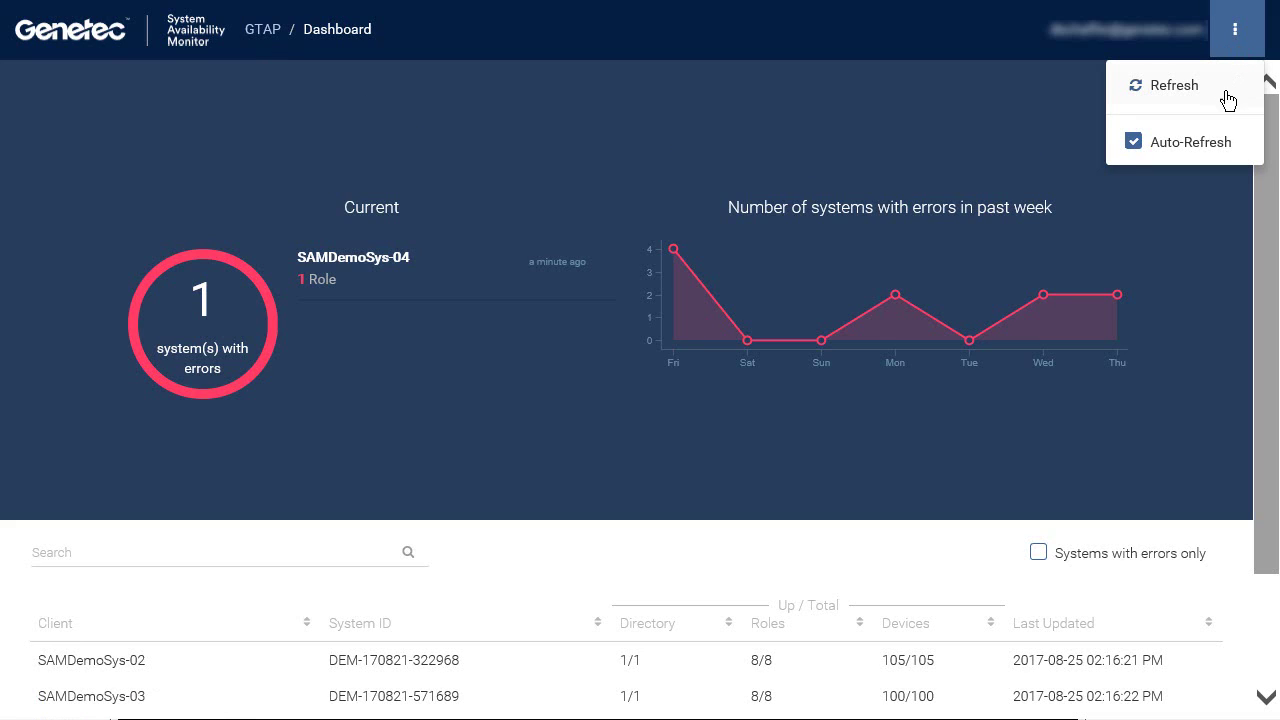
left_click(1207, 190)
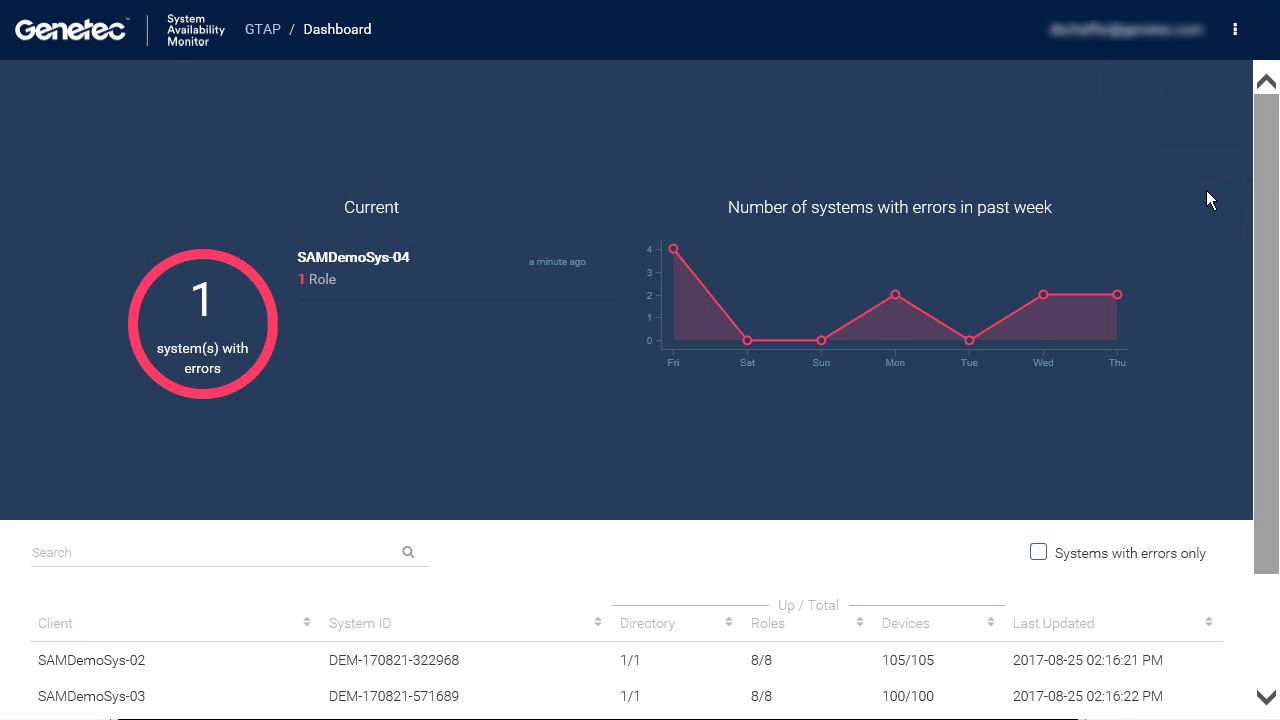
left_click_drag(1260, 206, 1270, 340)
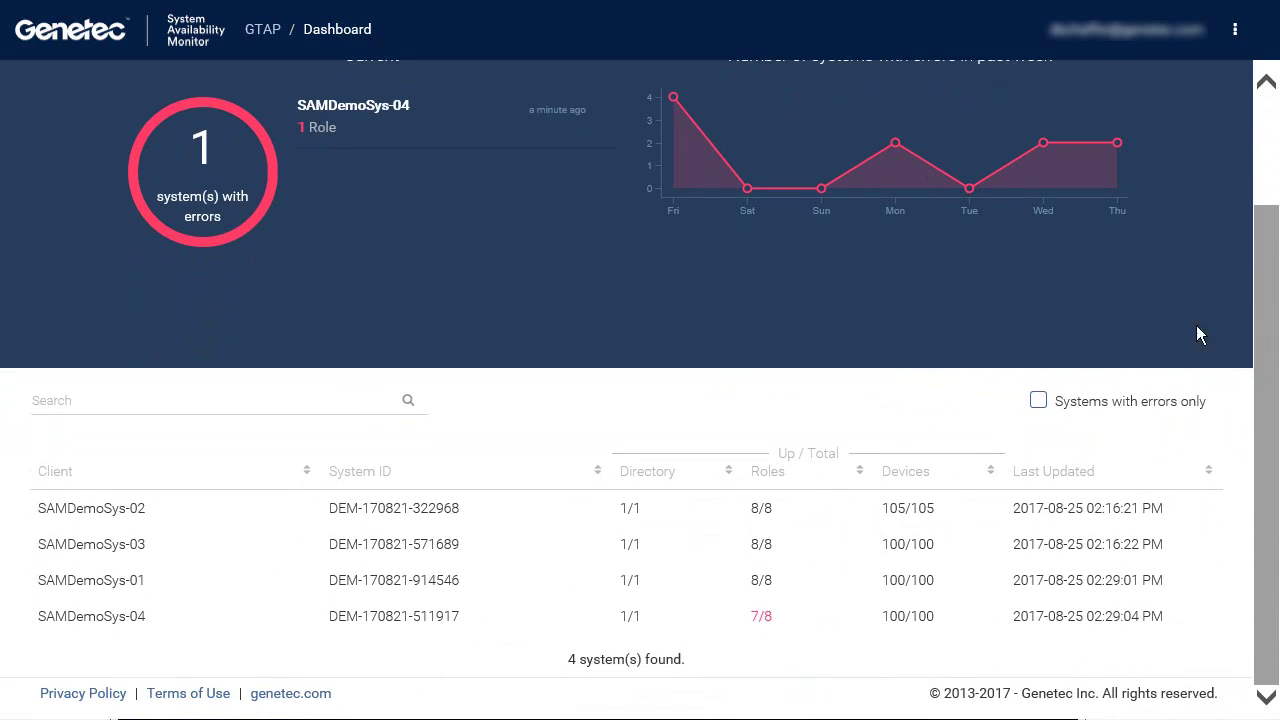
left_click(132, 397)
type("821-5")
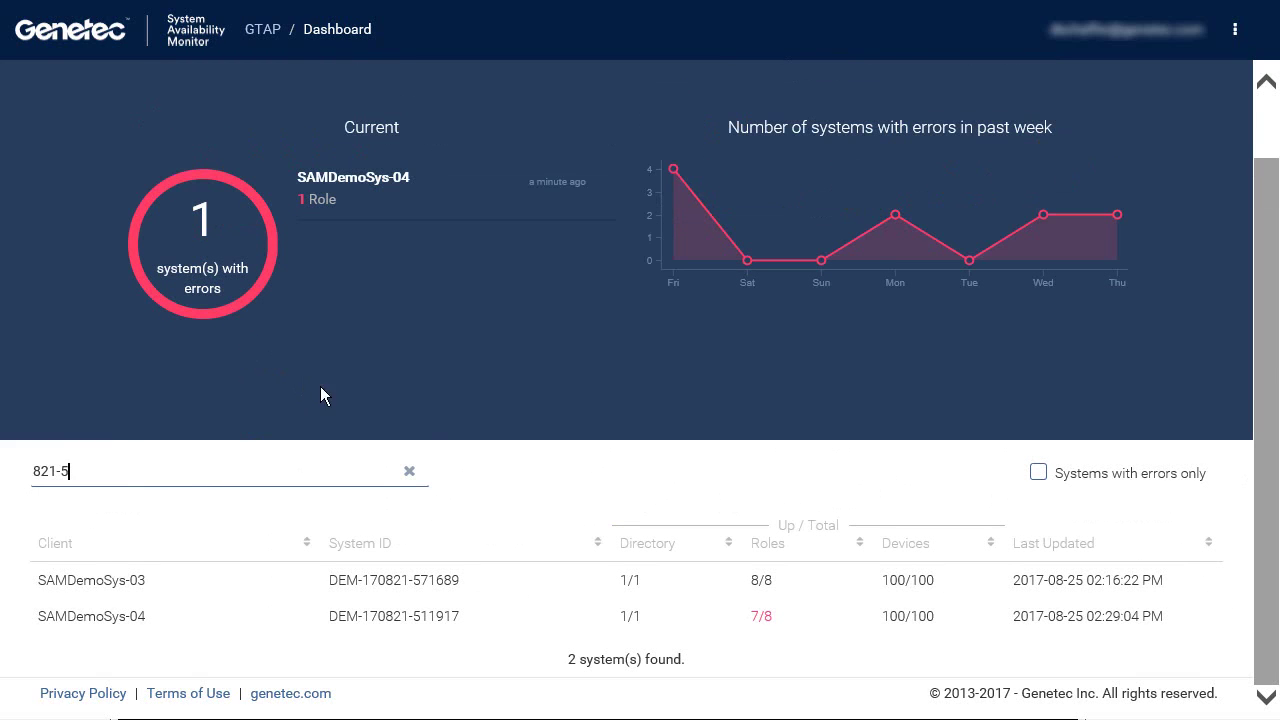
left_click(1039, 473)
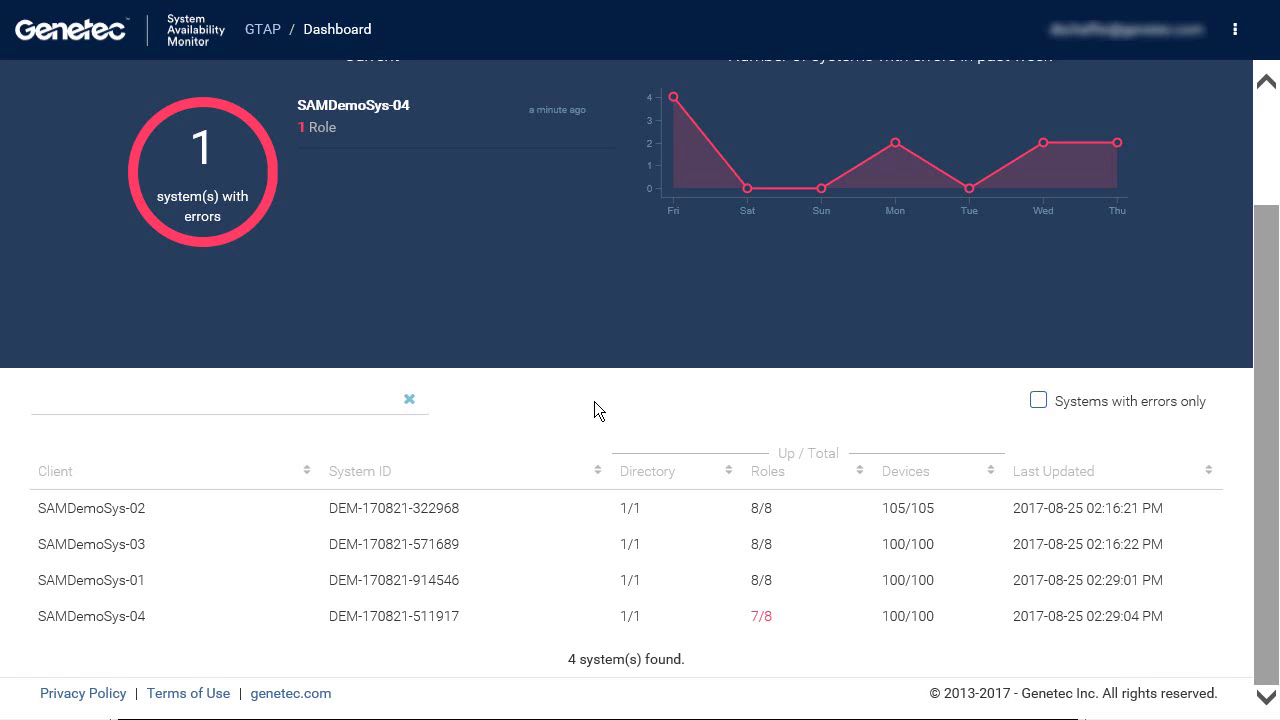
Step: Sort the systems list by System ID, then by Roles so failing systems come first
left_click(598, 472)
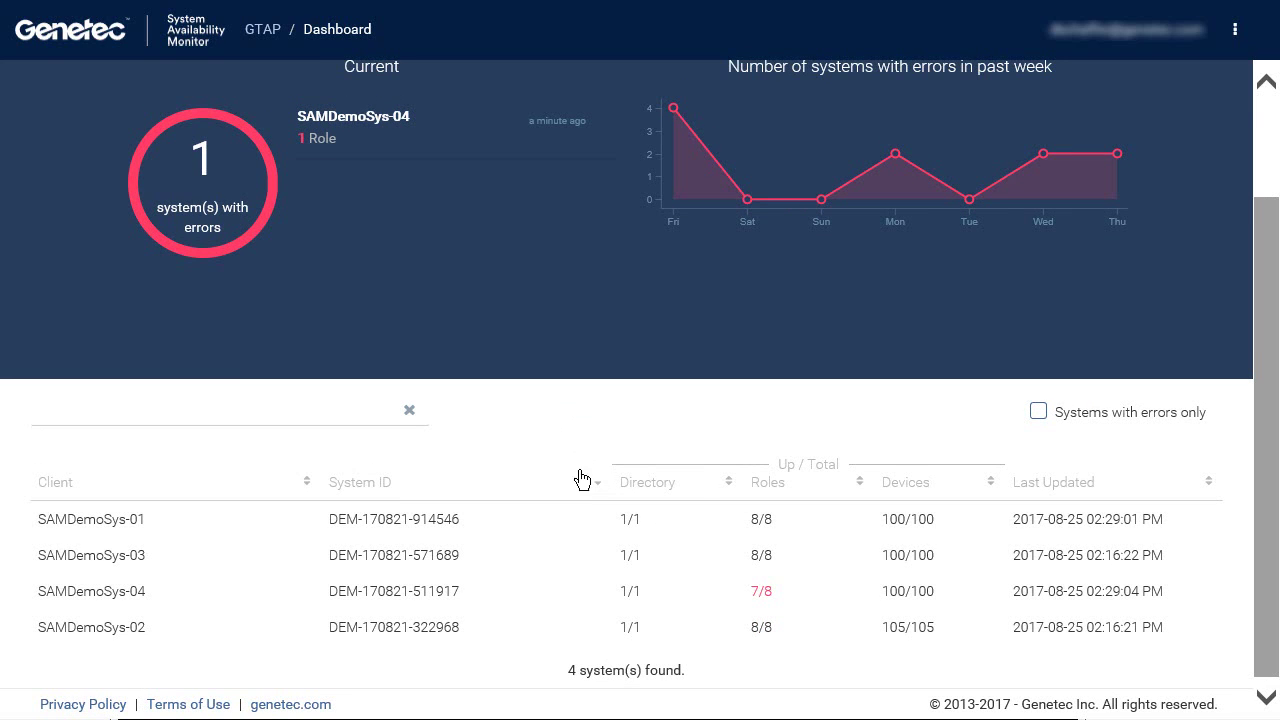
left_click(575, 488)
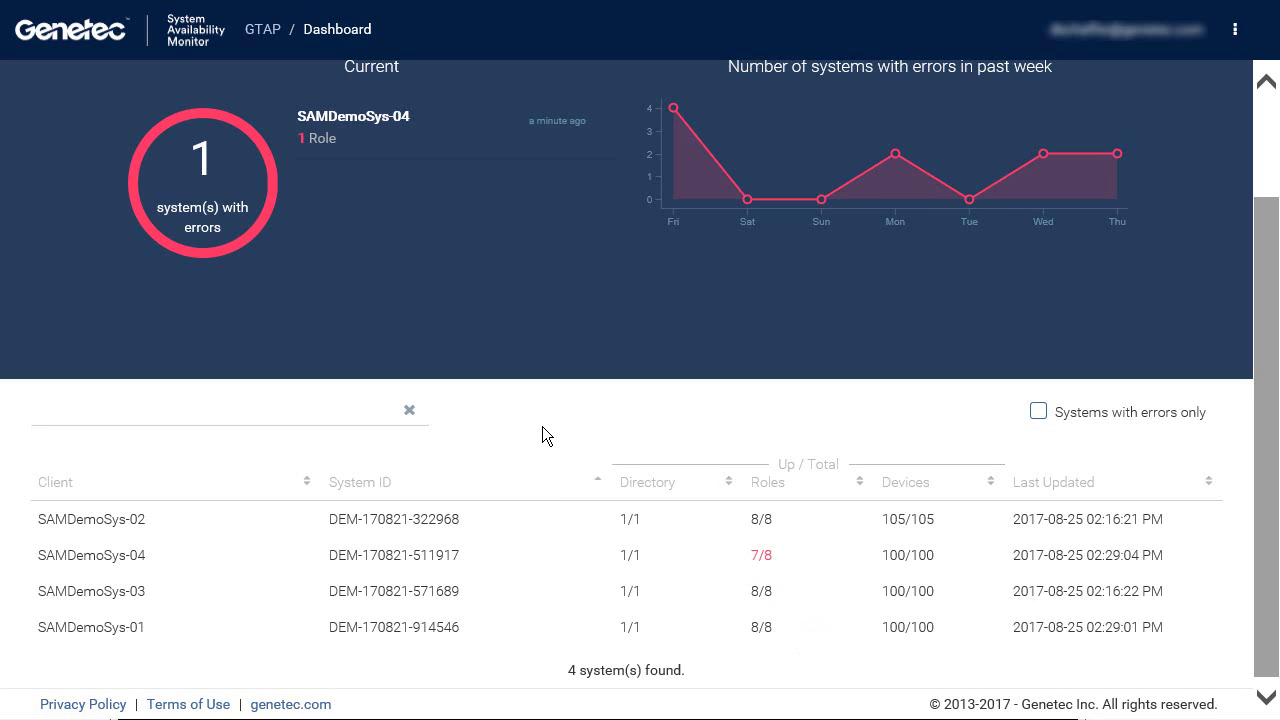
left_click(539, 480)
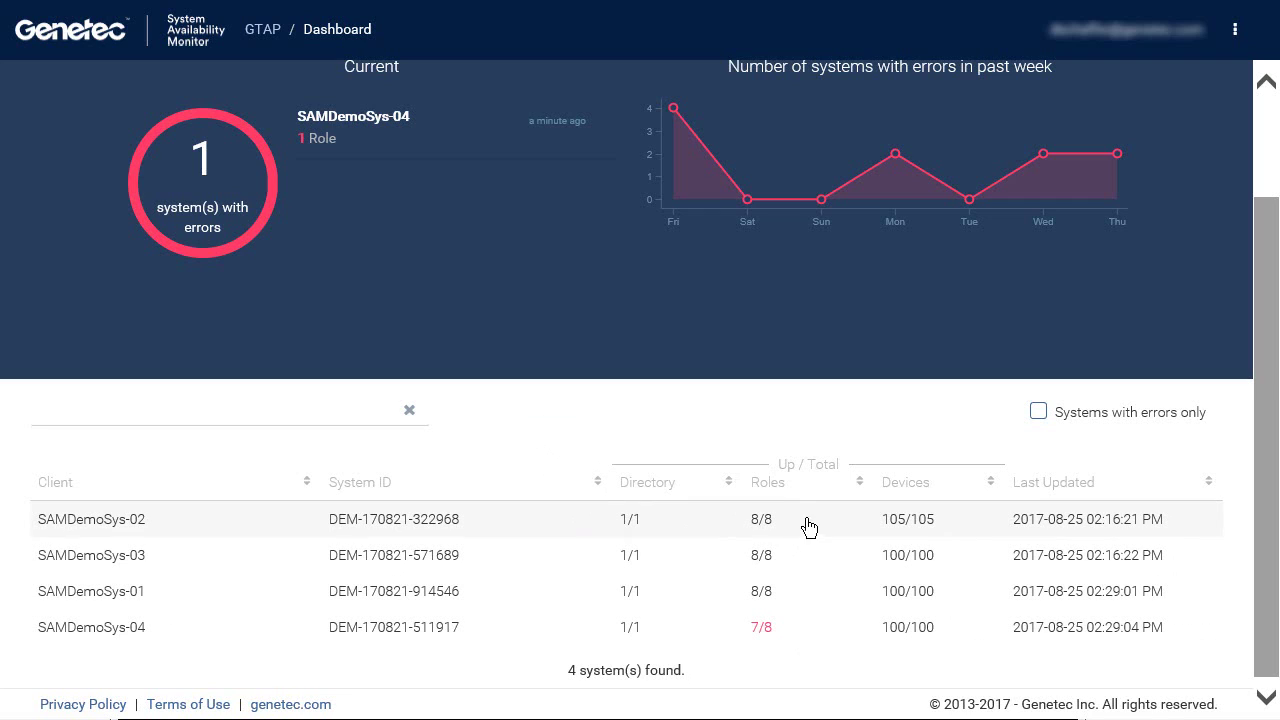
left_click(813, 482)
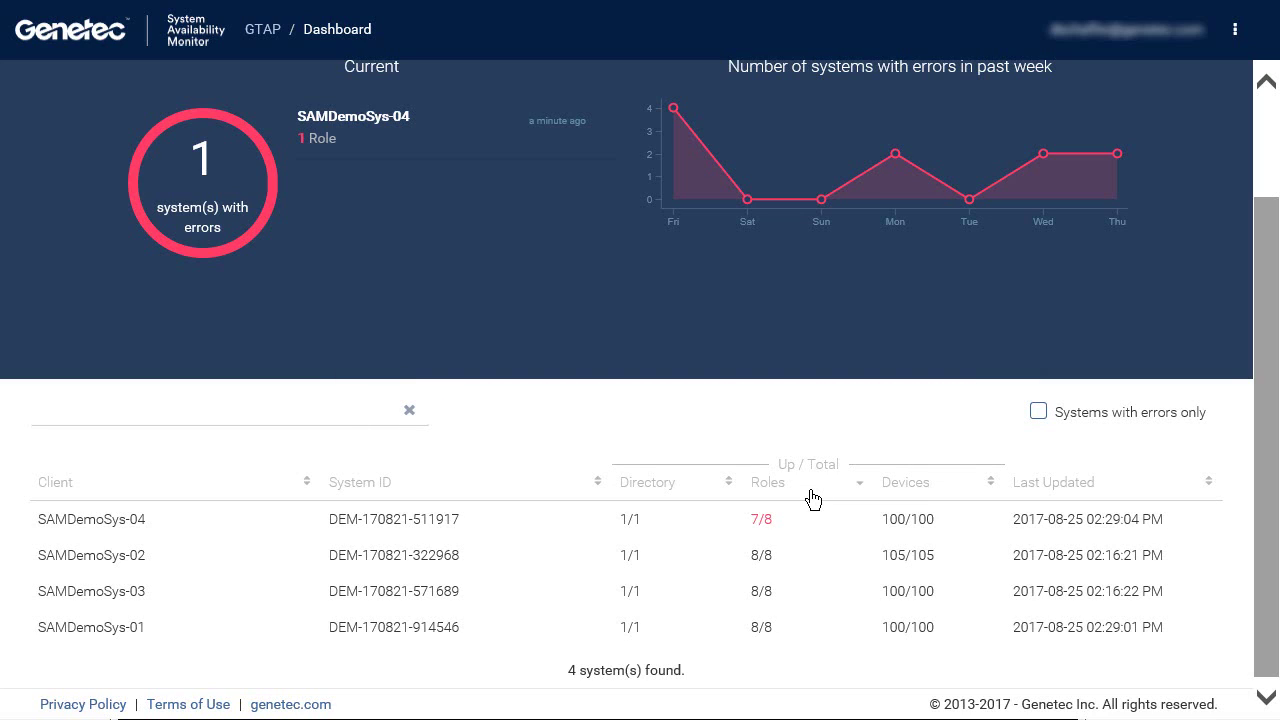
left_click(565, 532)
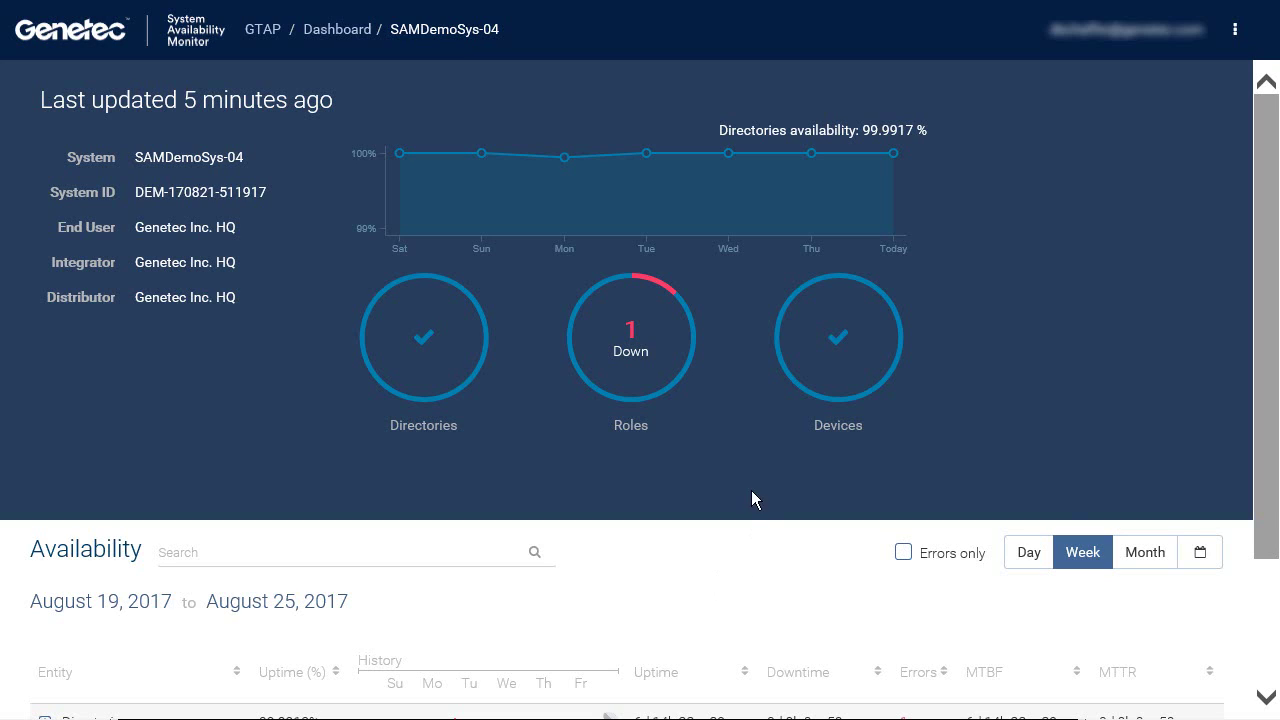
mouse_move(647, 362)
mouse_move(564, 190)
left_click_drag(1259, 430, 1268, 582)
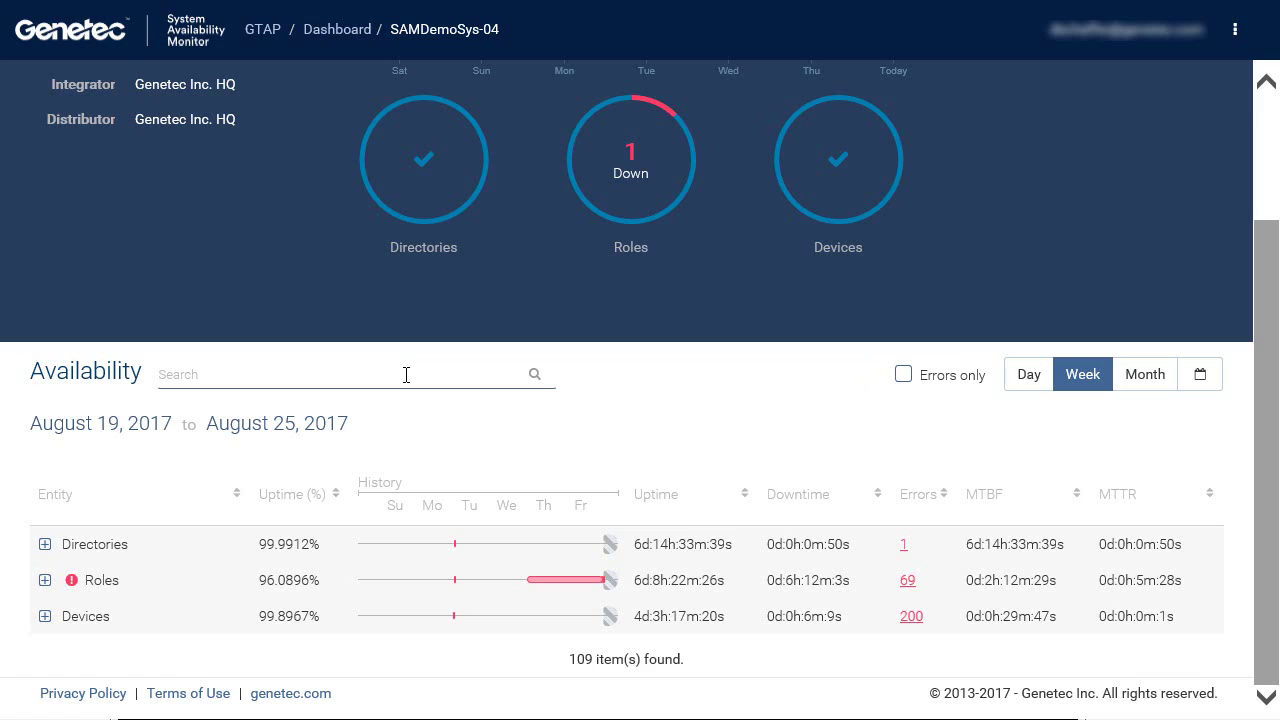
left_click(905, 381)
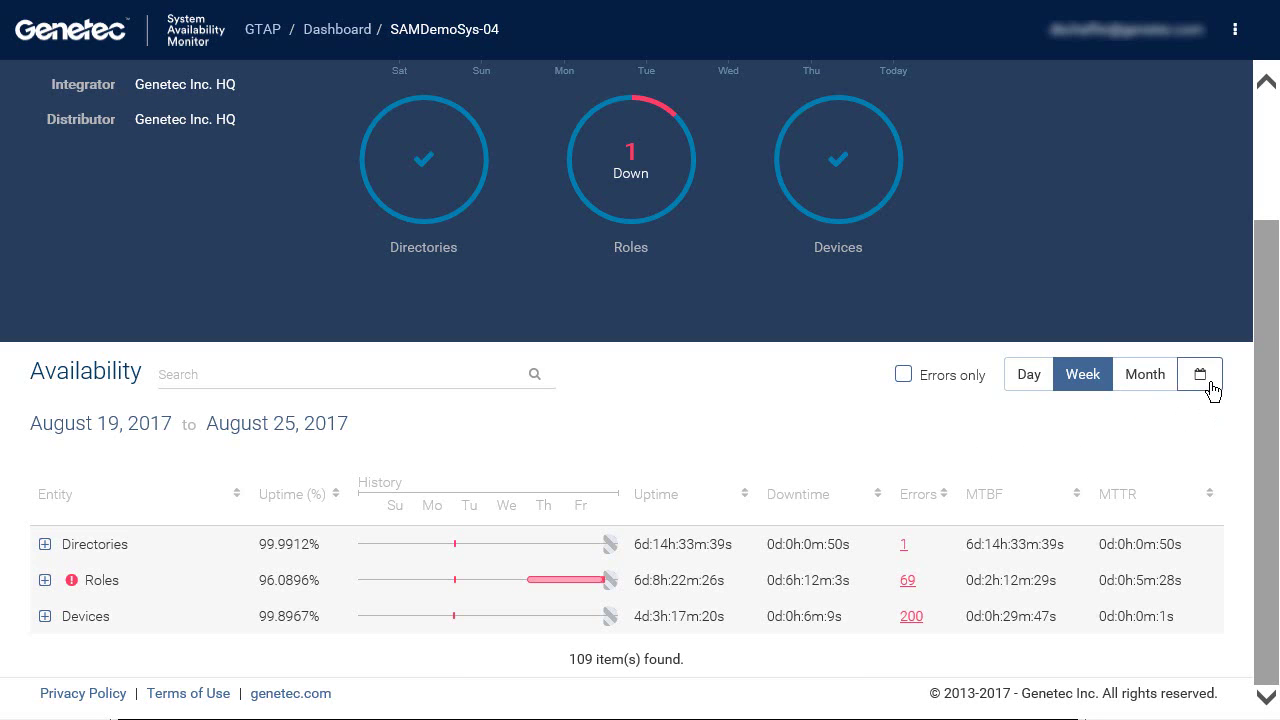
Step: Set a custom date range from August 19 to August 23, 2017, and apply it
left_click(1209, 392)
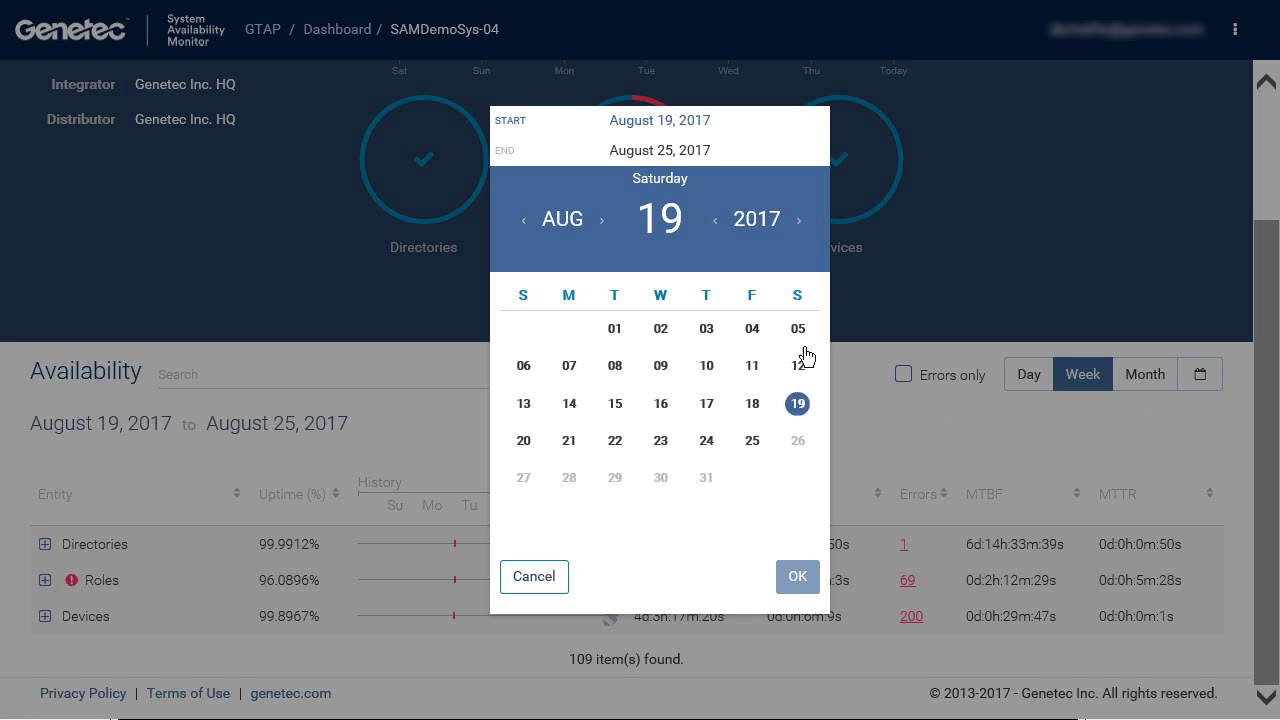
left_click(677, 152)
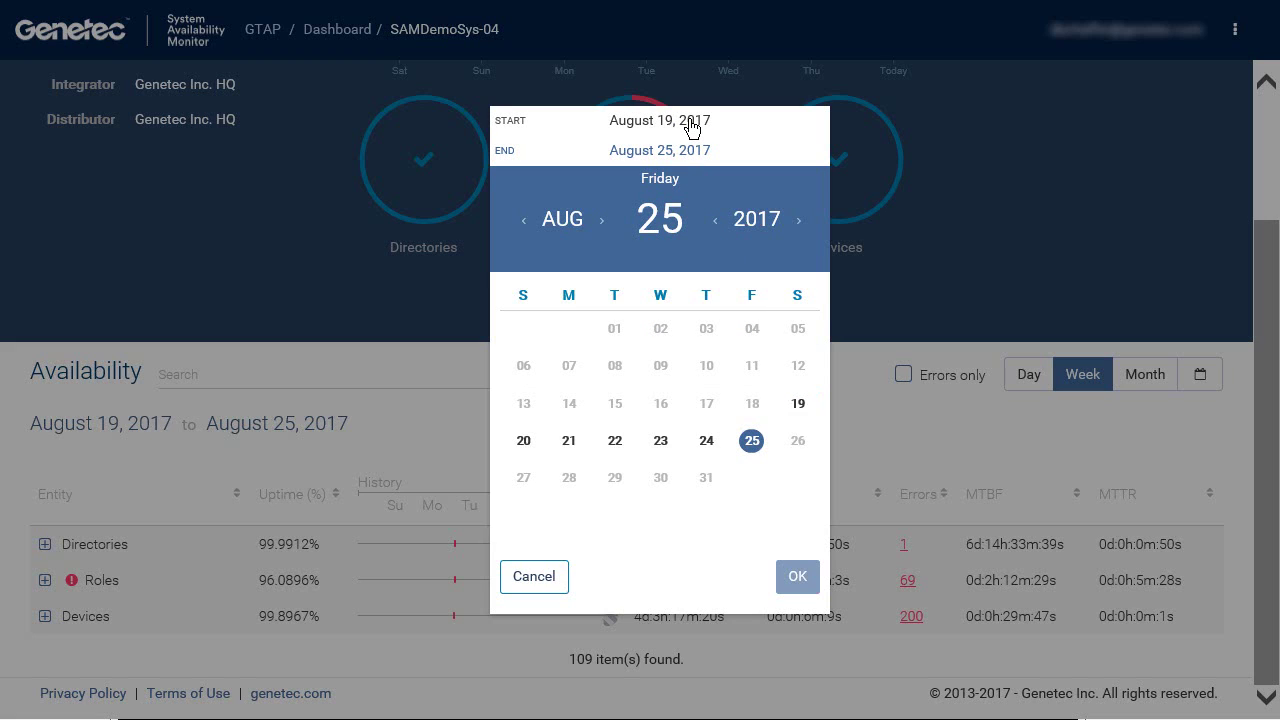
left_click(527, 222)
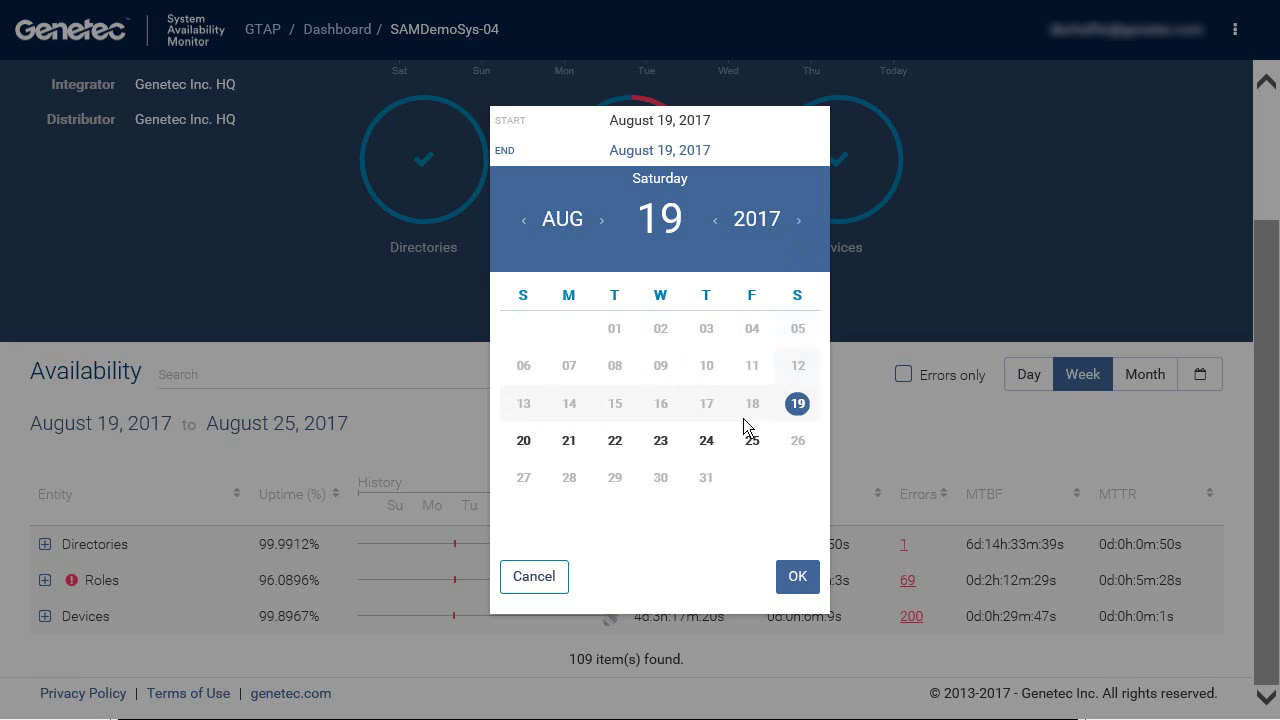
left_click(667, 448)
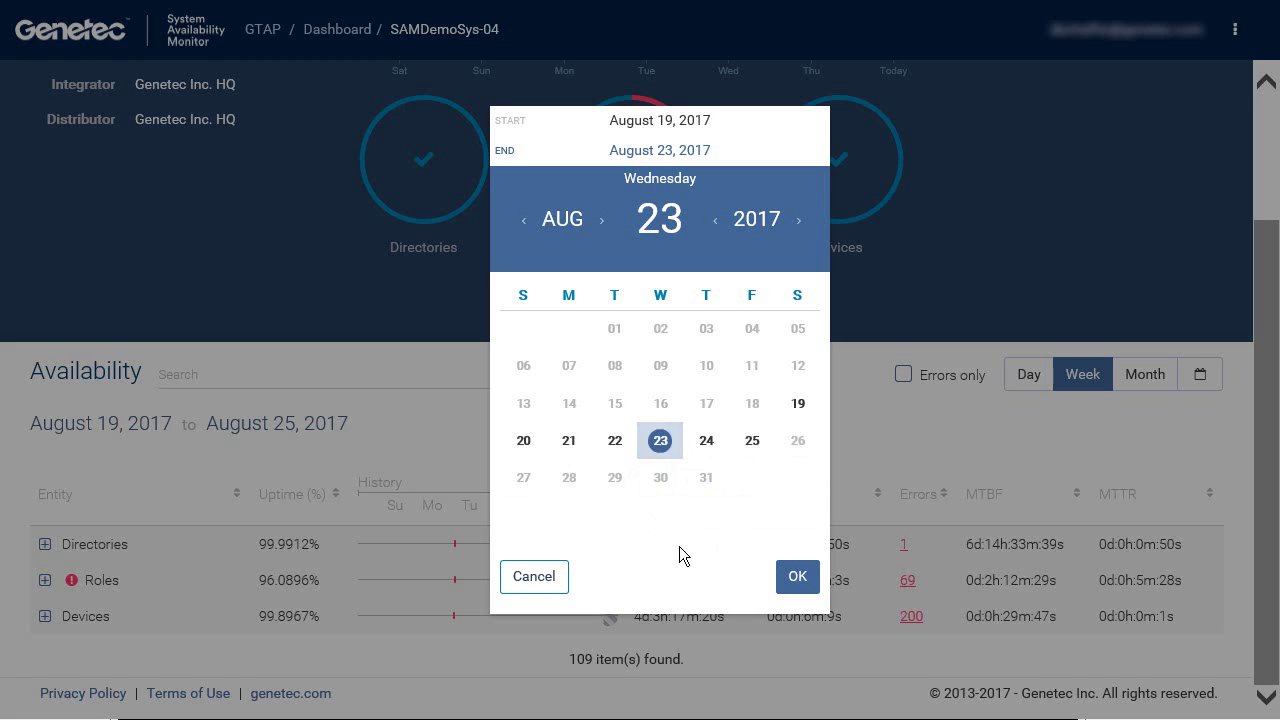
left_click(797, 577)
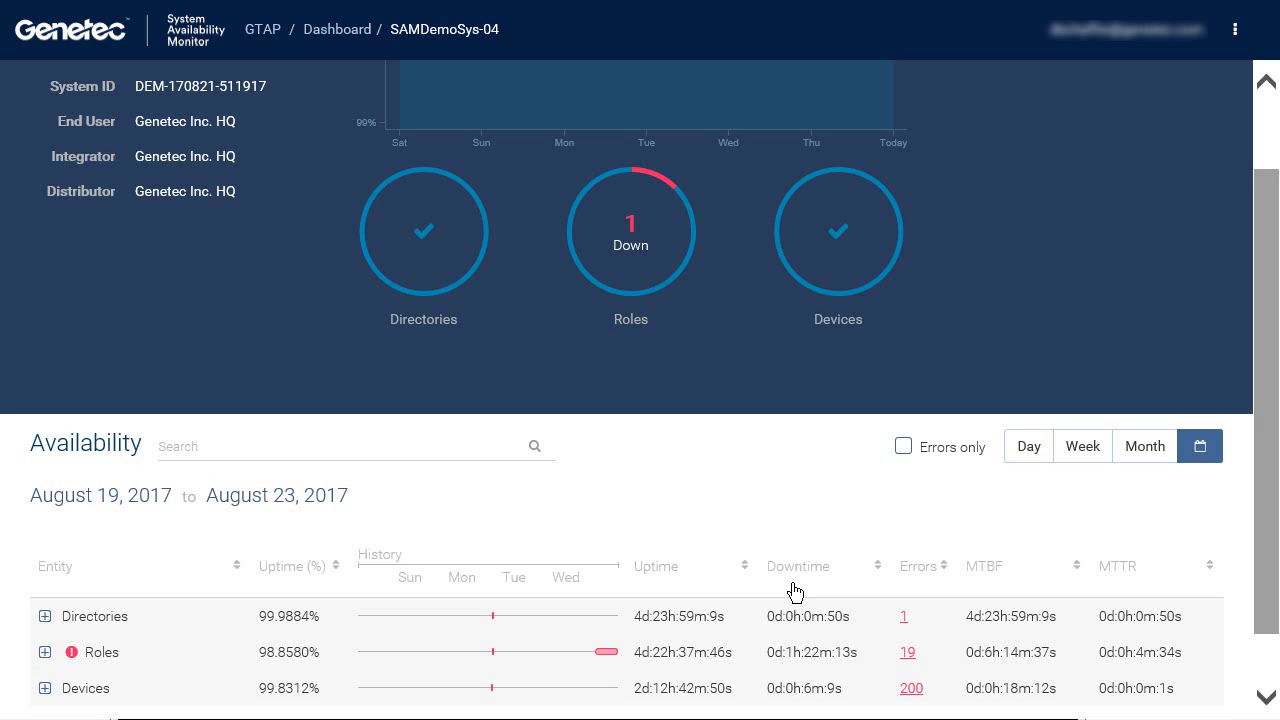
Step: Expand Roles into its individual roles, view the Roles history of problem sources, then close the chart
scroll(794, 590, "down", 1)
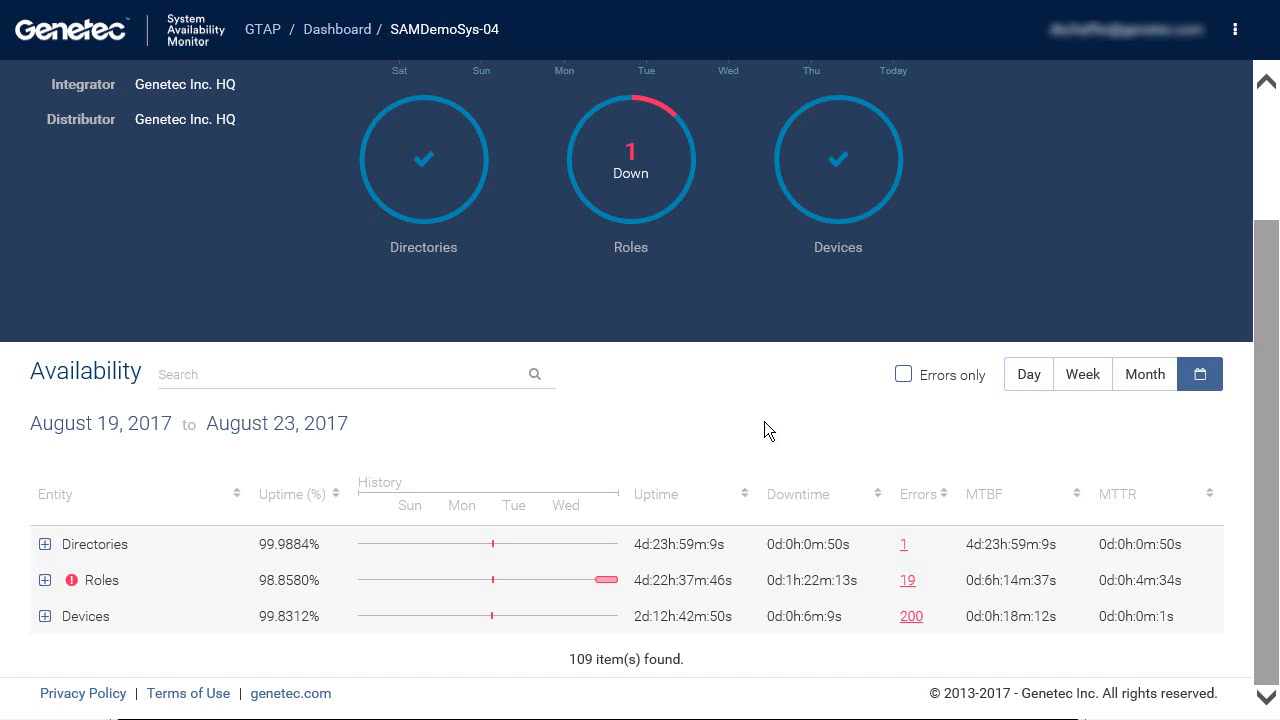
left_click(44, 584)
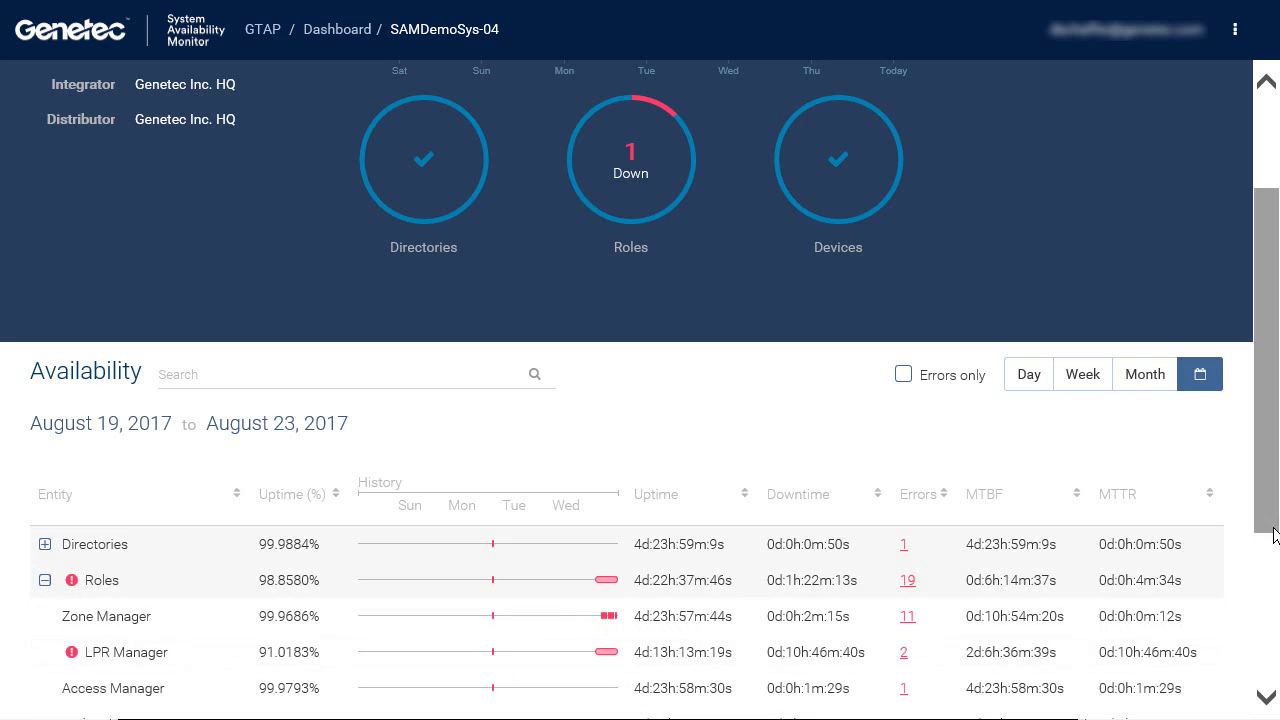
left_click_drag(1270, 530, 1270, 688)
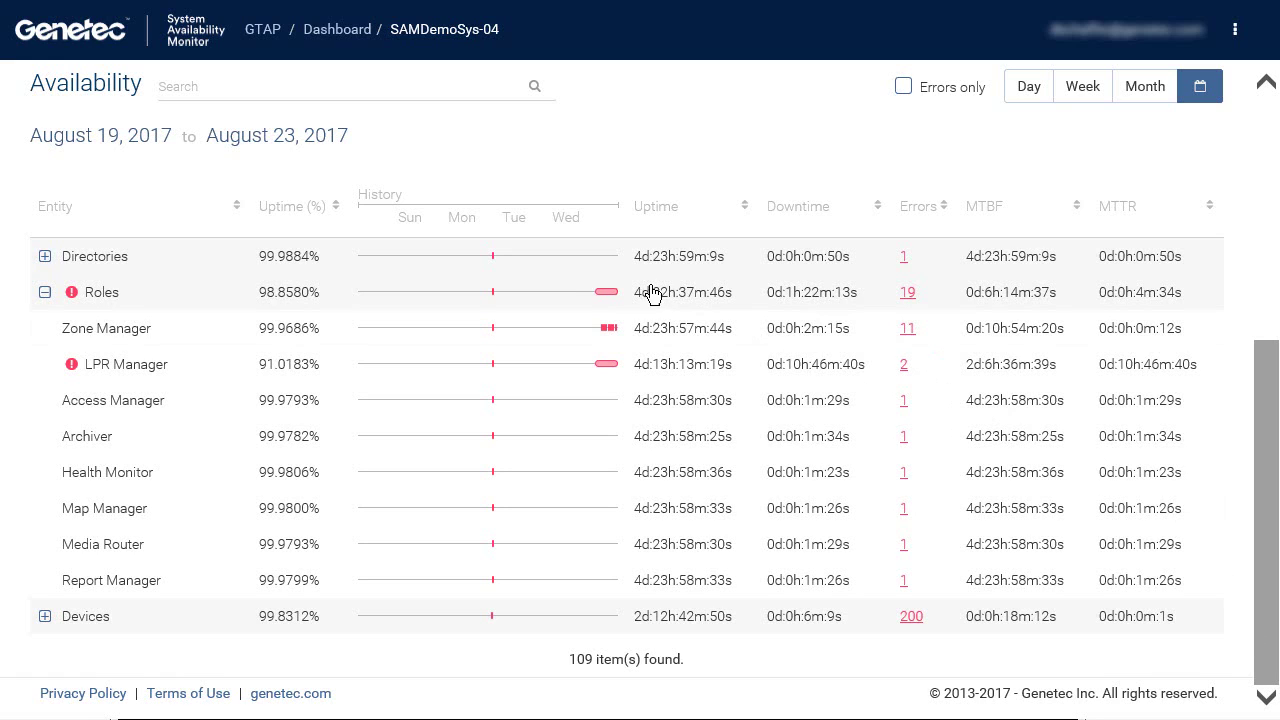
left_click(597, 292)
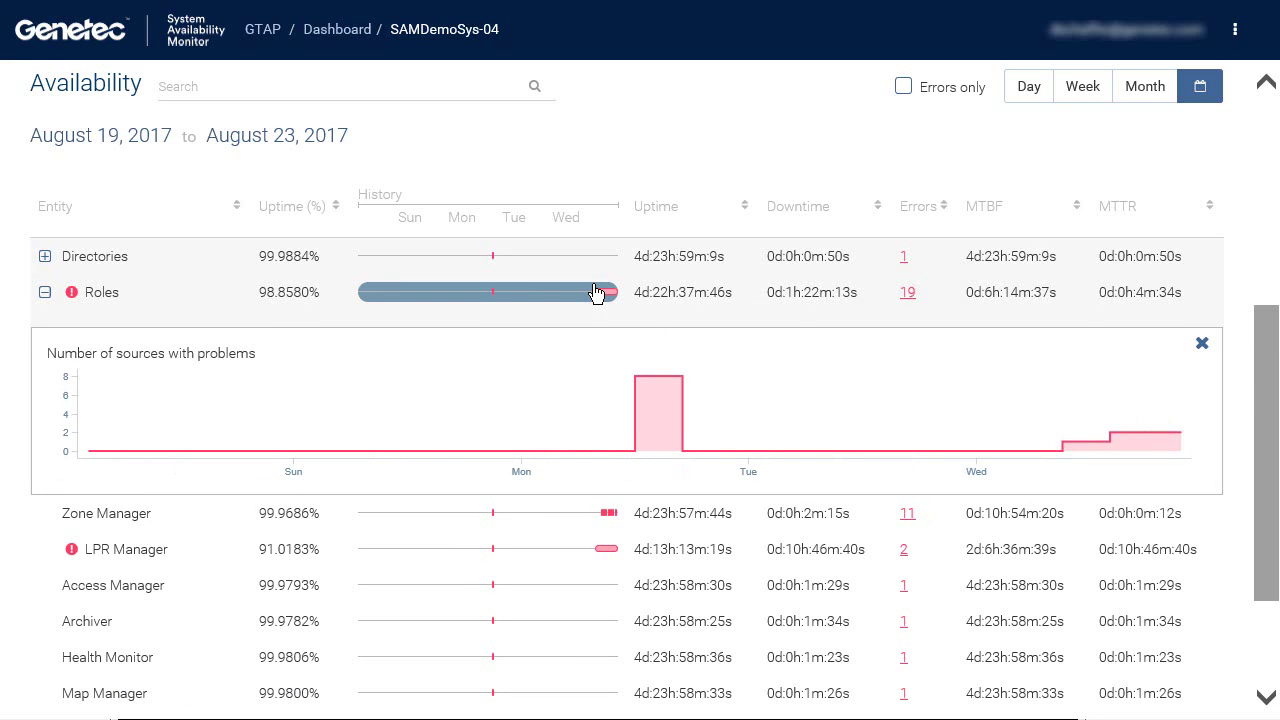
mouse_move(652, 413)
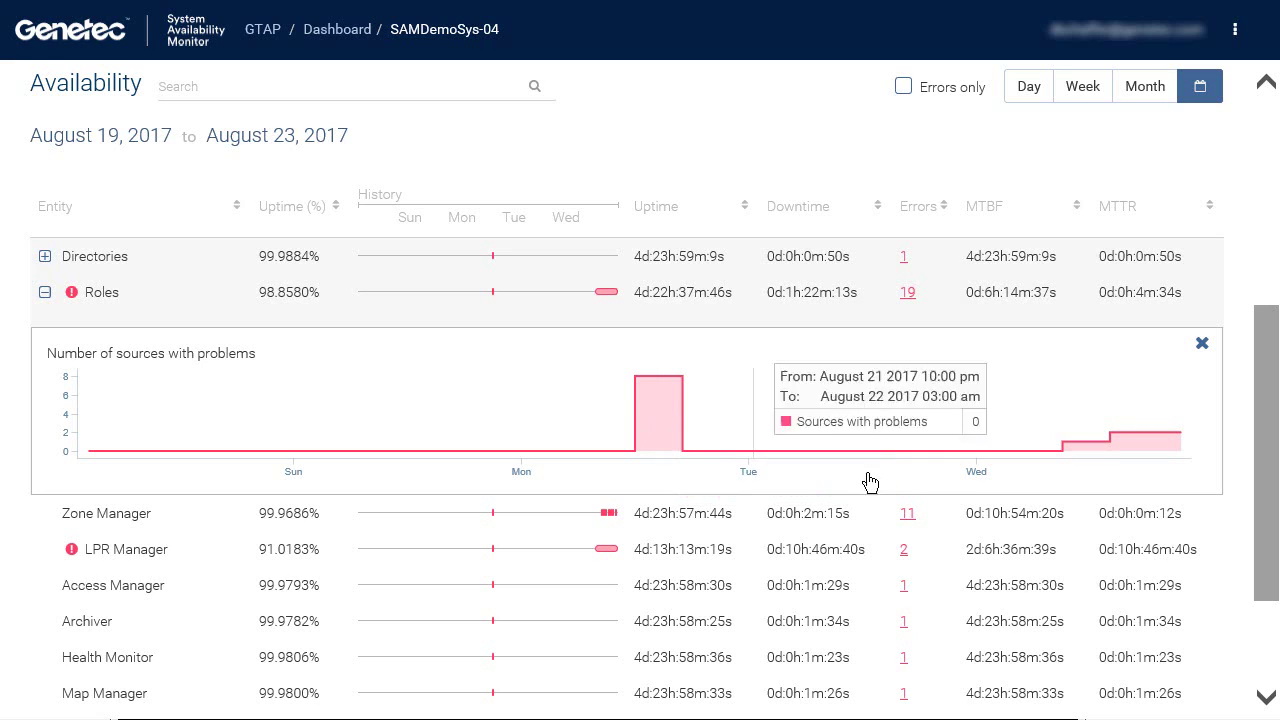
left_click(1201, 345)
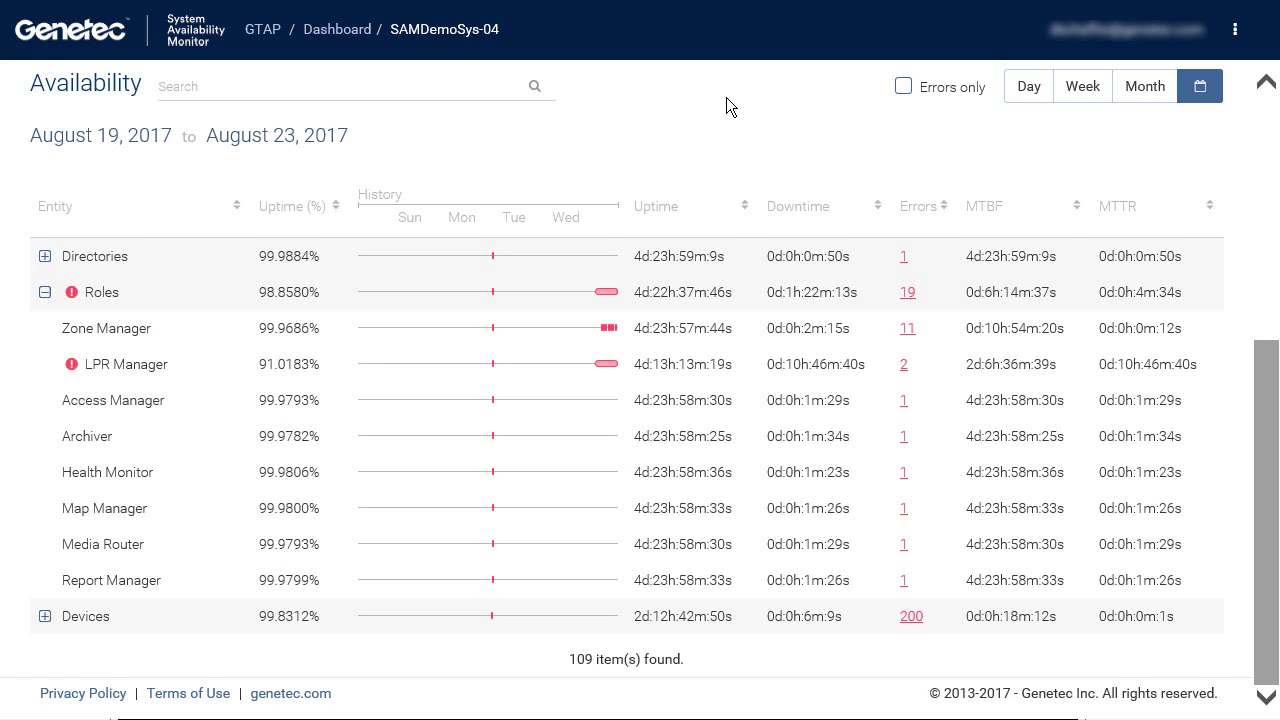
Step: Open the Zone Manager error details and set the time range to Last Week
left_click(907, 330)
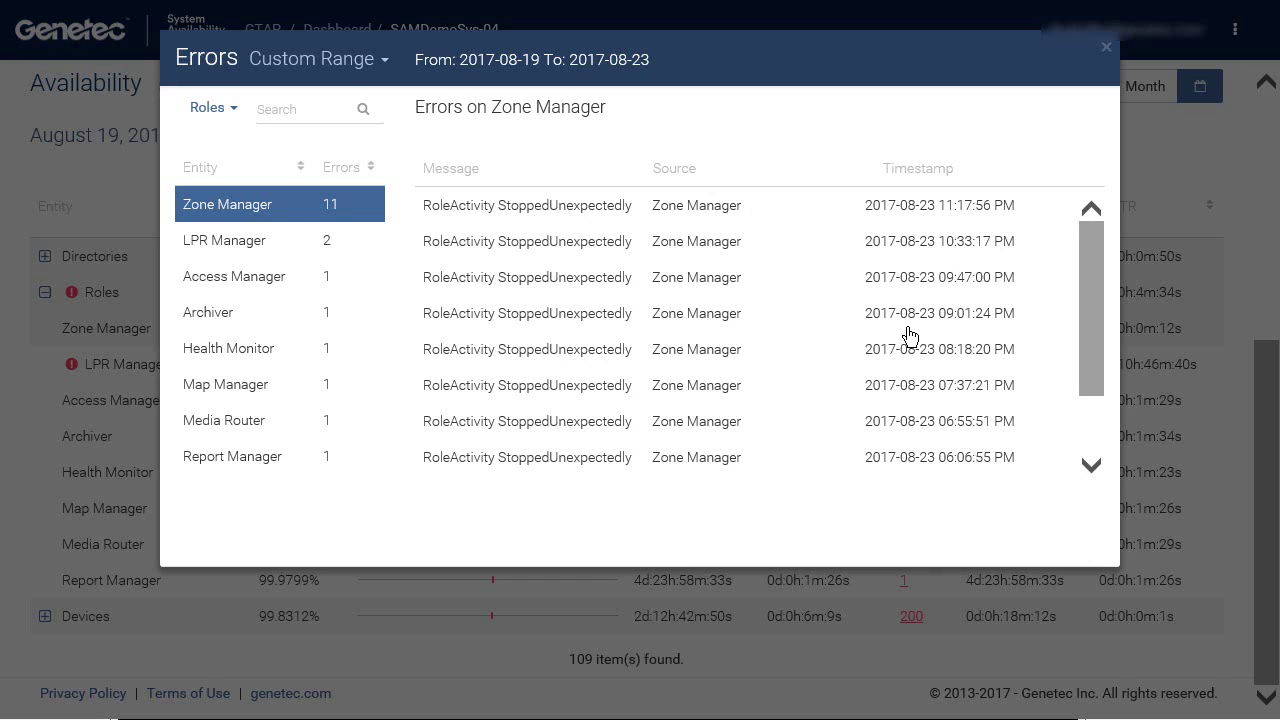
left_click(383, 62)
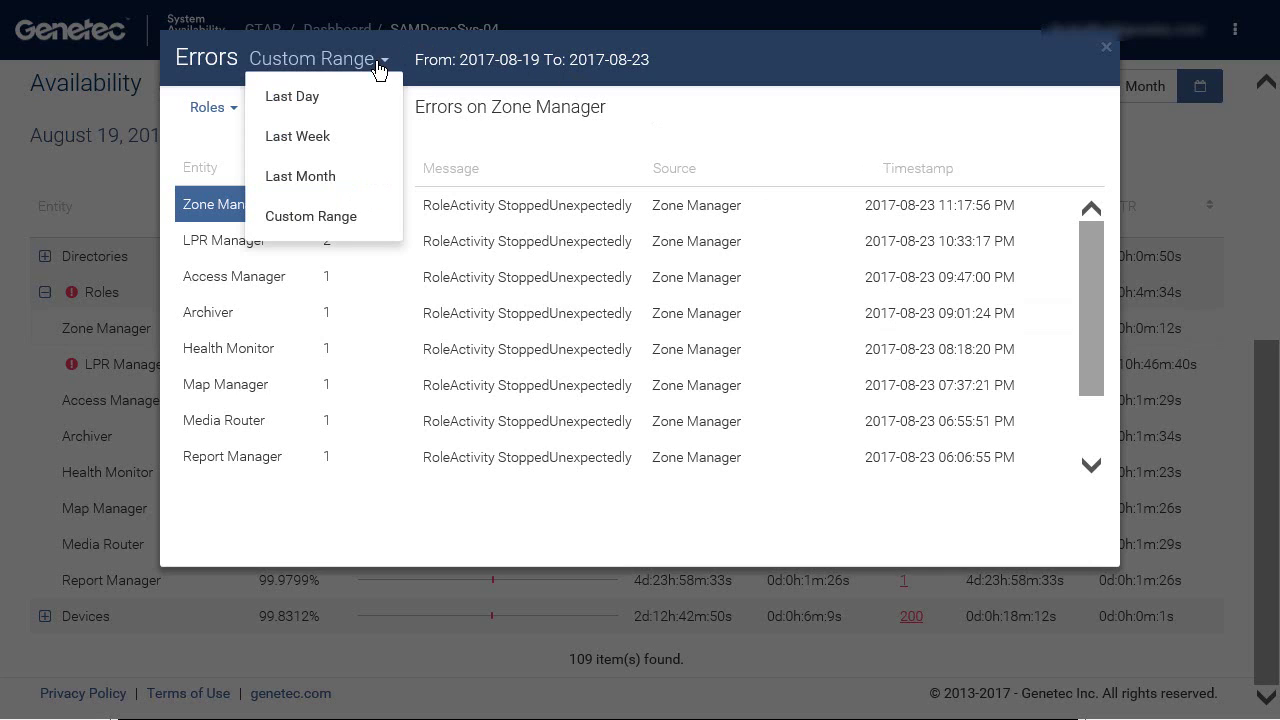
left_click(350, 140)
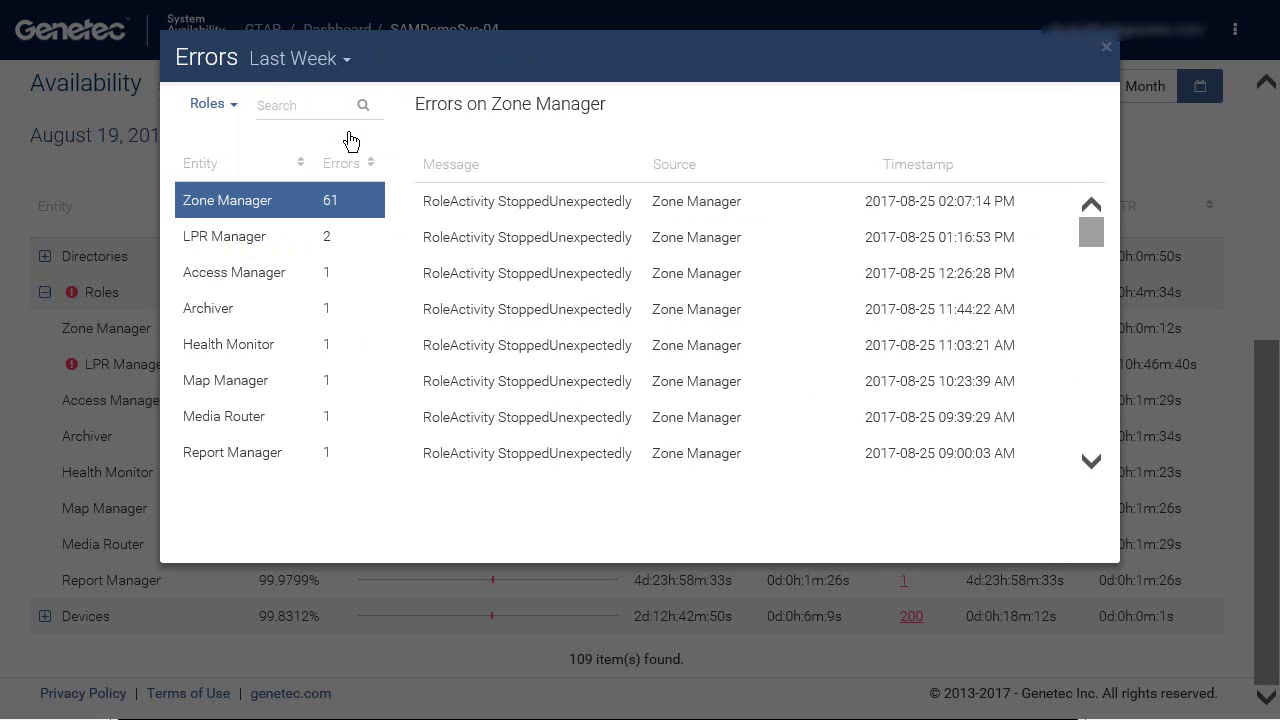
Step: Sort the Errors dialog's entities by name from A to Z
left_click(234, 110)
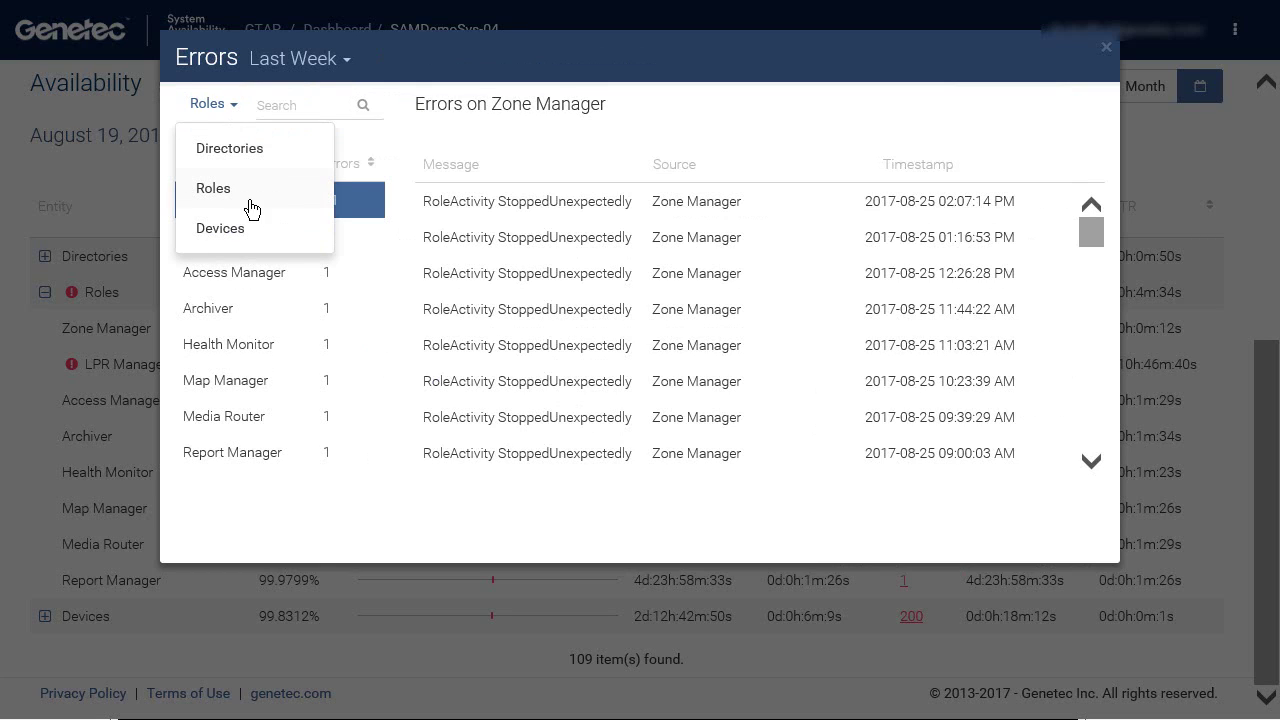
left_click(476, 141)
left_click(346, 103)
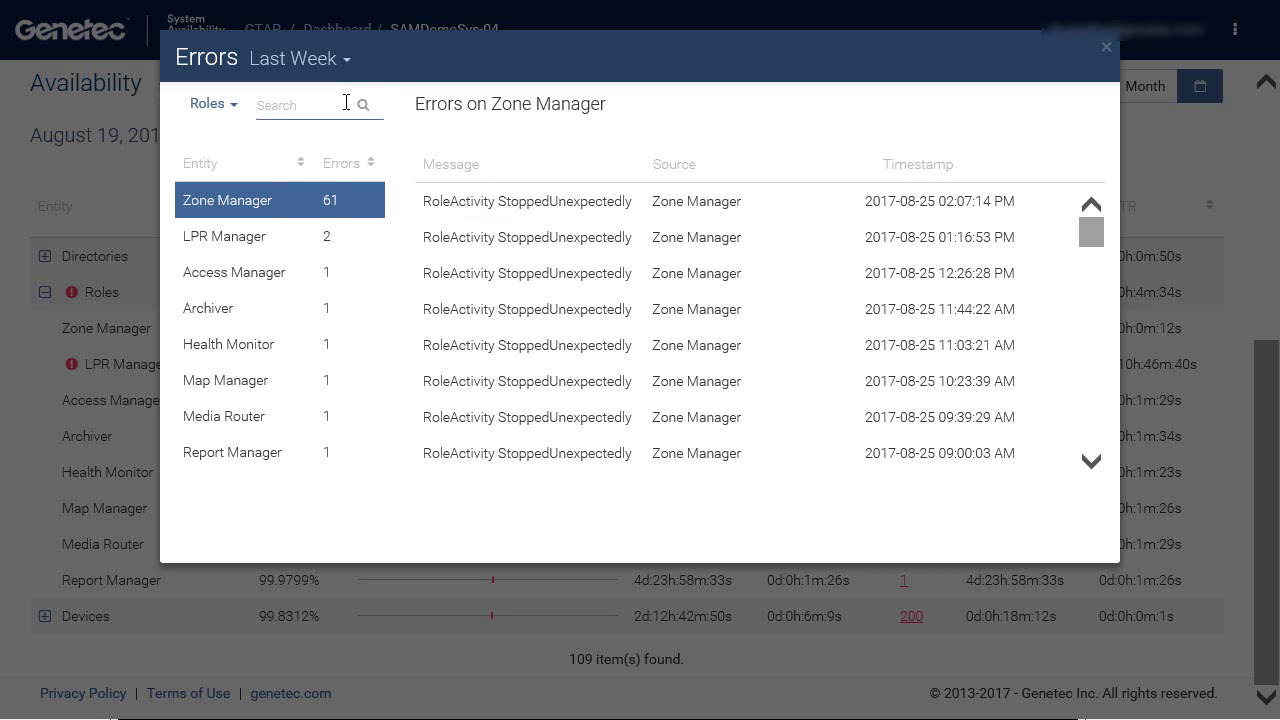
left_click(281, 168)
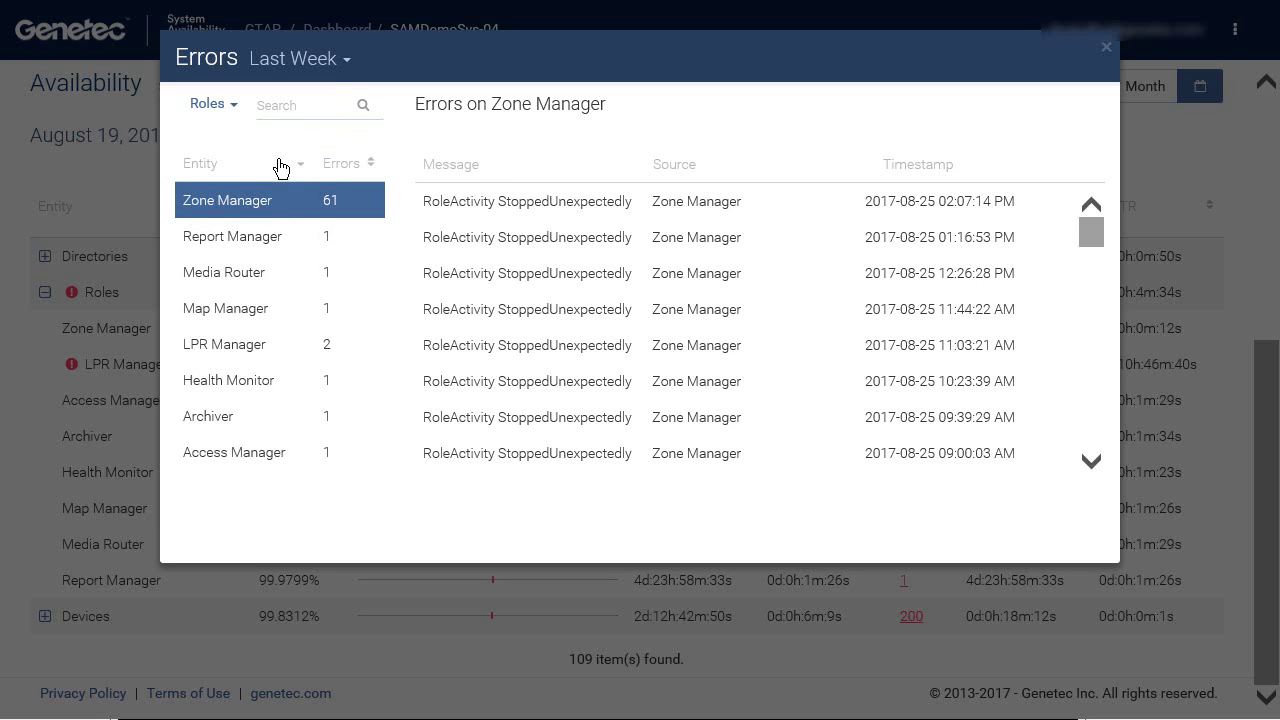
left_click(281, 168)
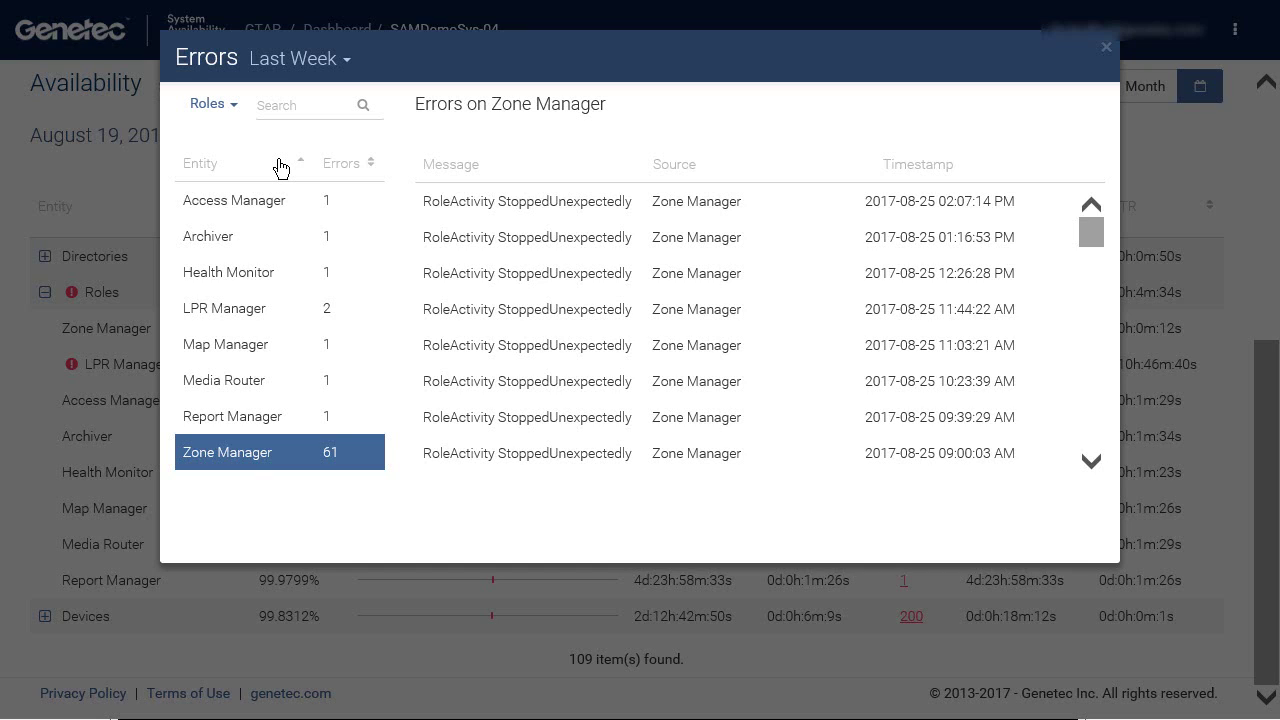
Step: Show the single Map Manager error, then close the Errors popup
left_click(225, 347)
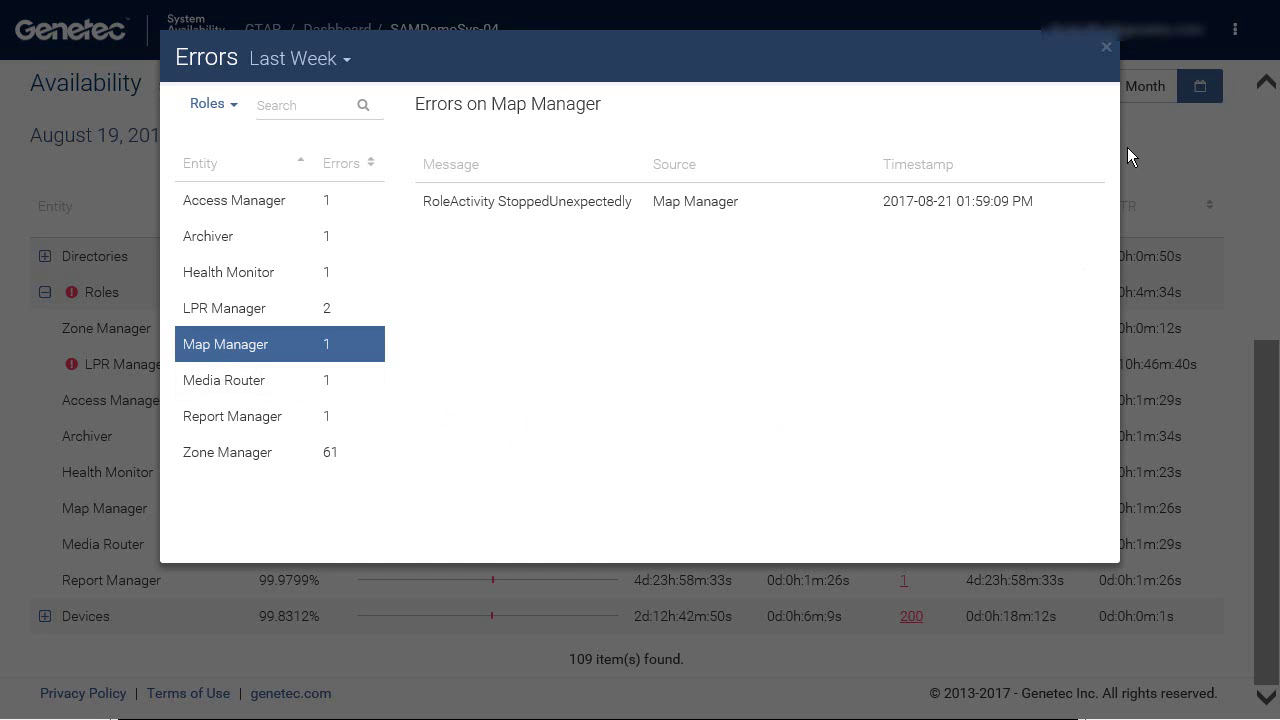
left_click(1105, 50)
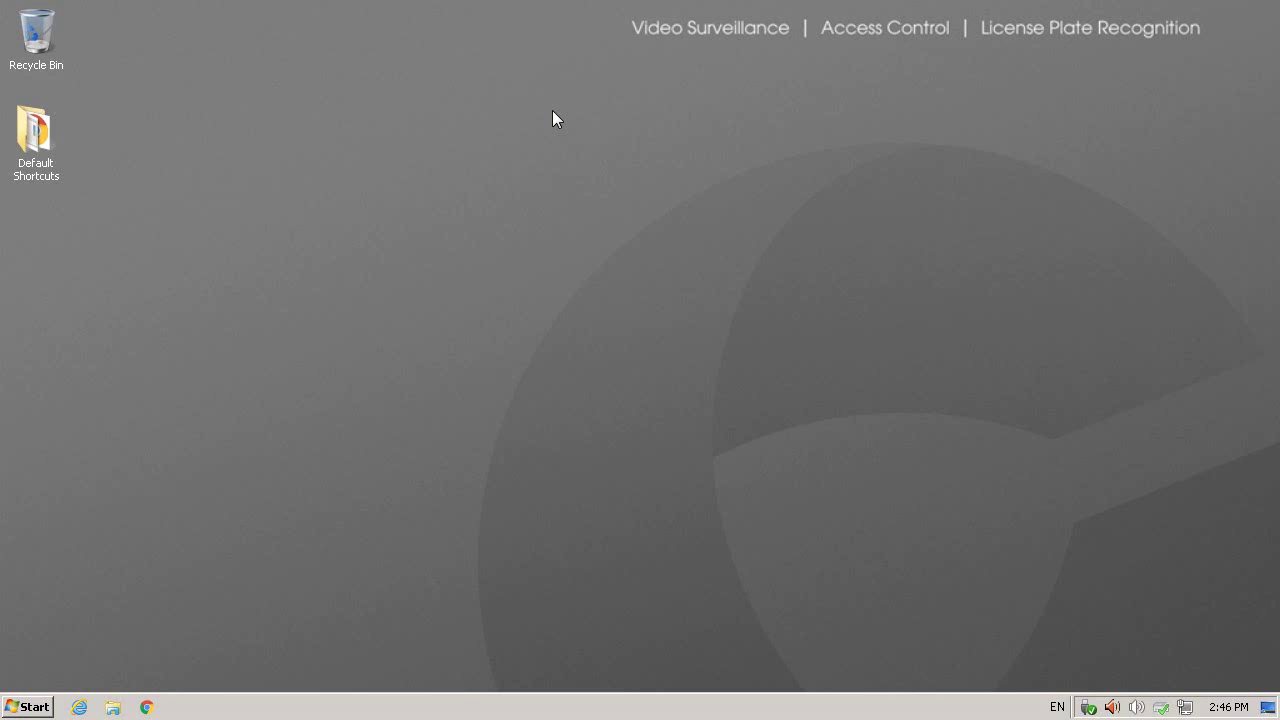
Step: Launch the Genetec System Availability Monitor Agent from Start > All Programs > Genetec
left_click(28, 707)
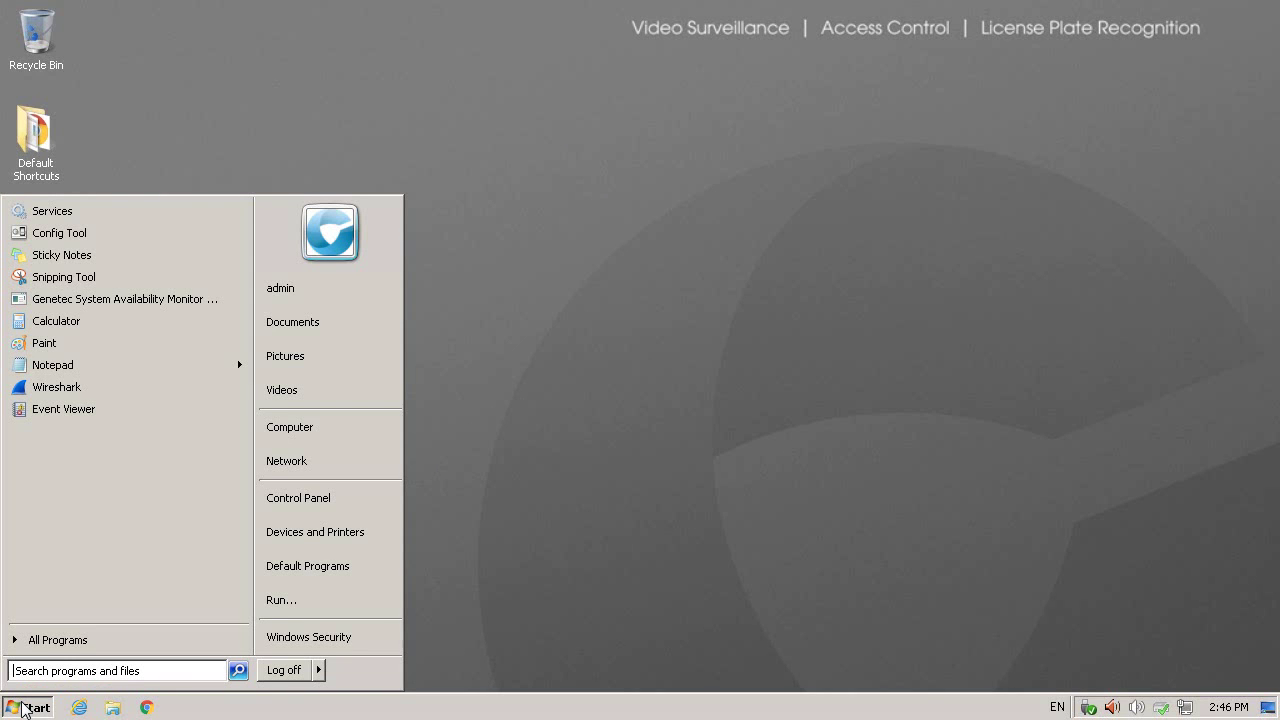
left_click(105, 641)
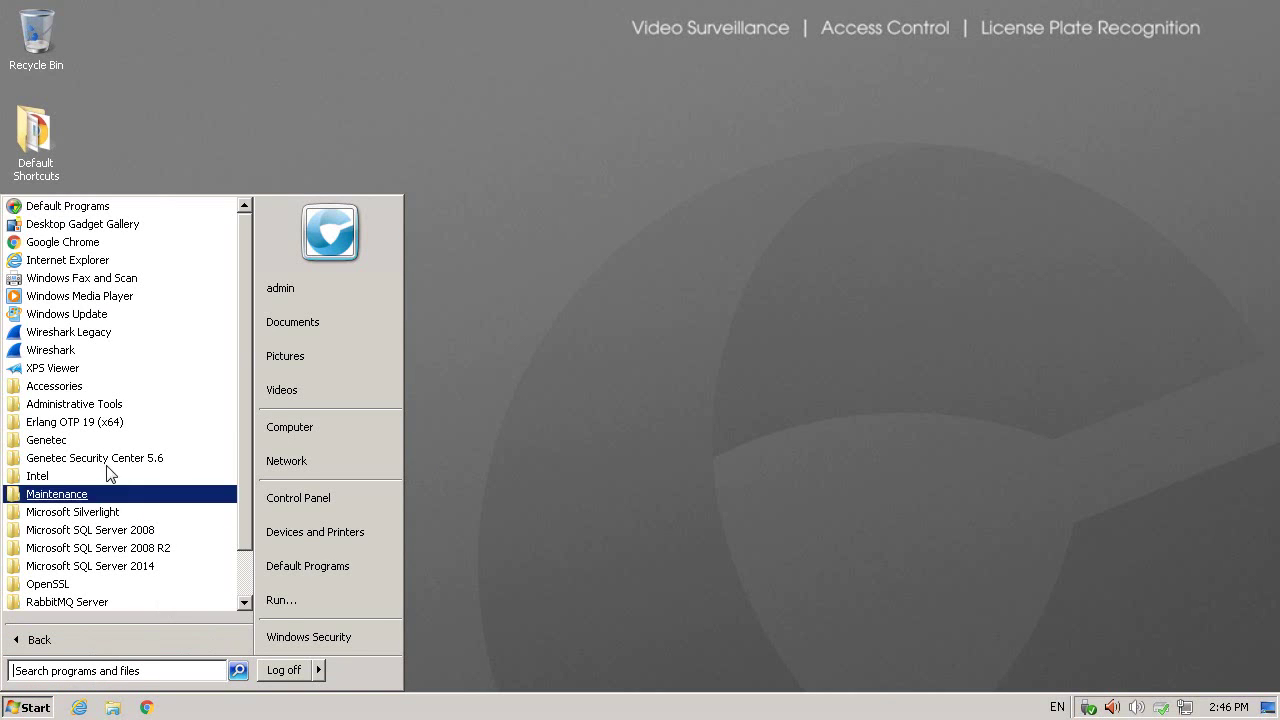
left_click(58, 444)
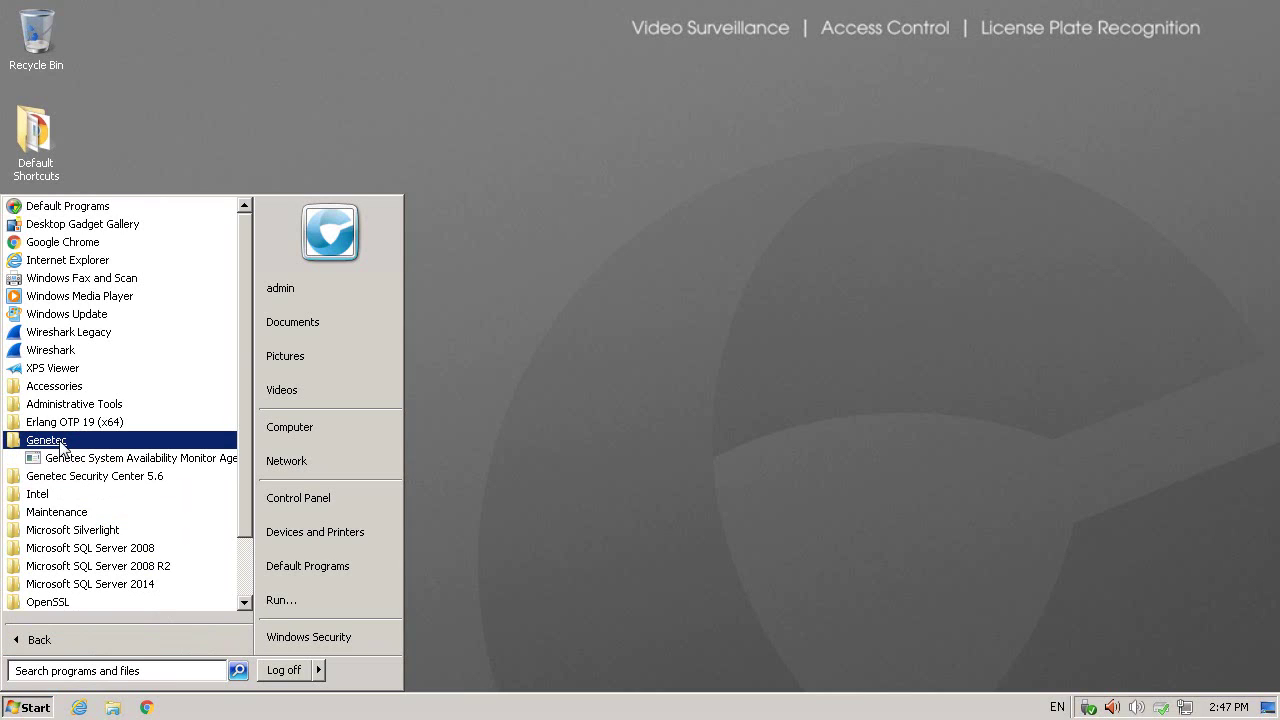
left_click(84, 467)
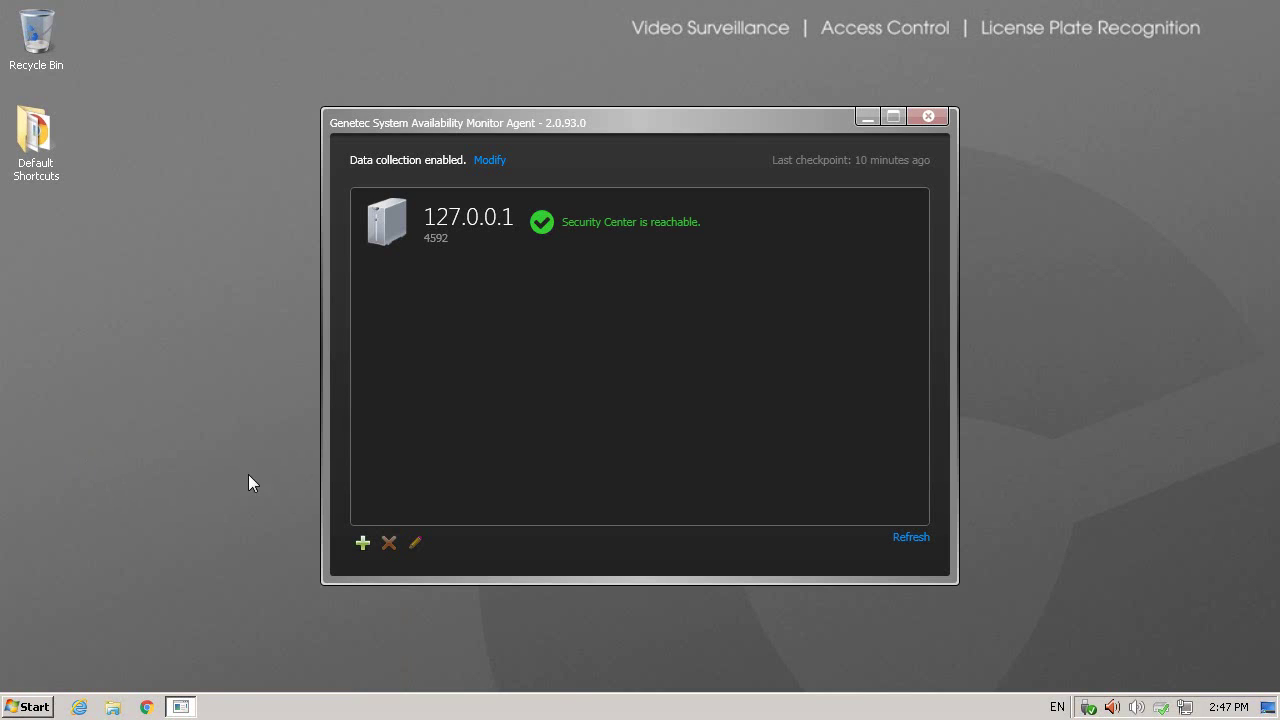
Step: Review the data-collection Activation settings, close them and the agent, then open Internet Explorer
left_click(490, 161)
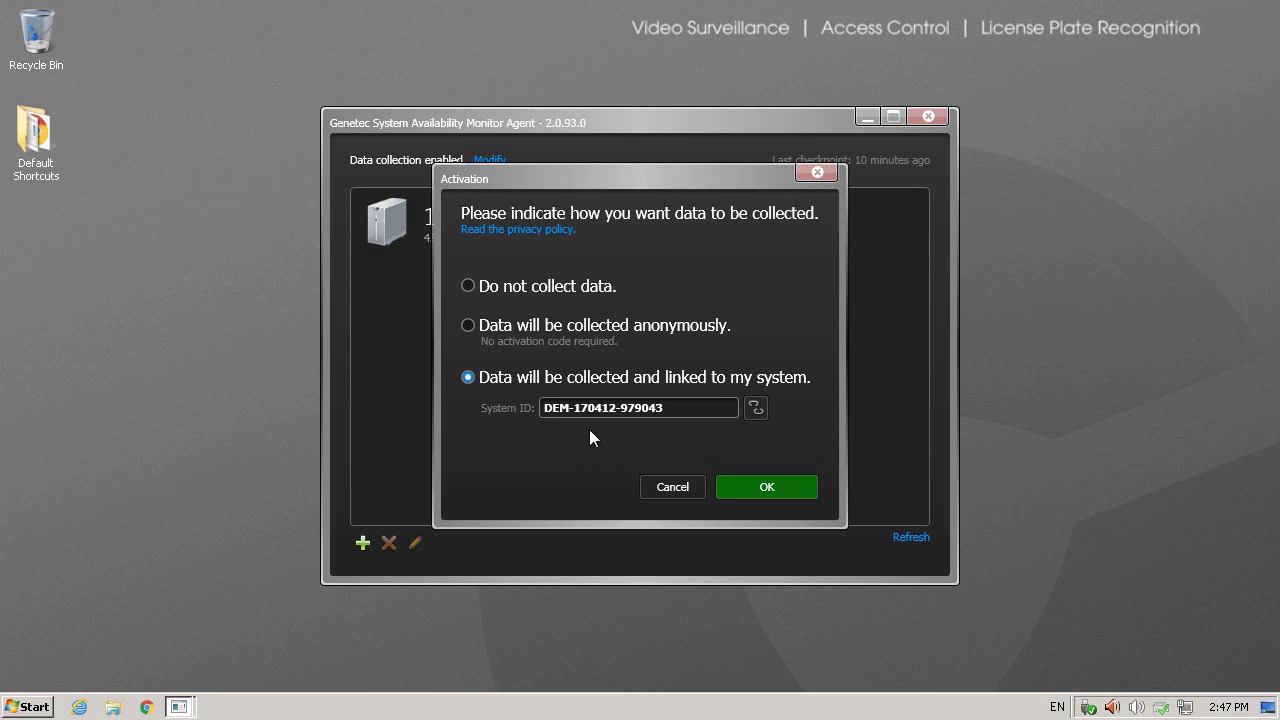
left_click(667, 492)
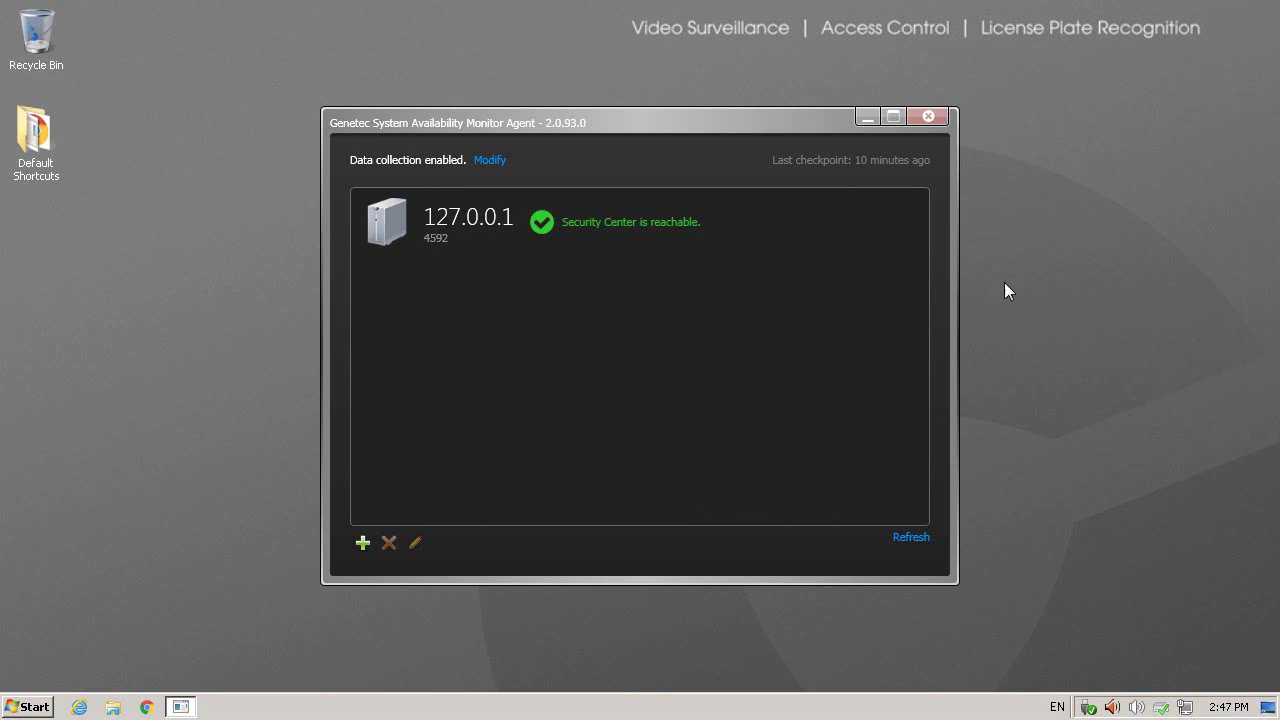
left_click(943, 121)
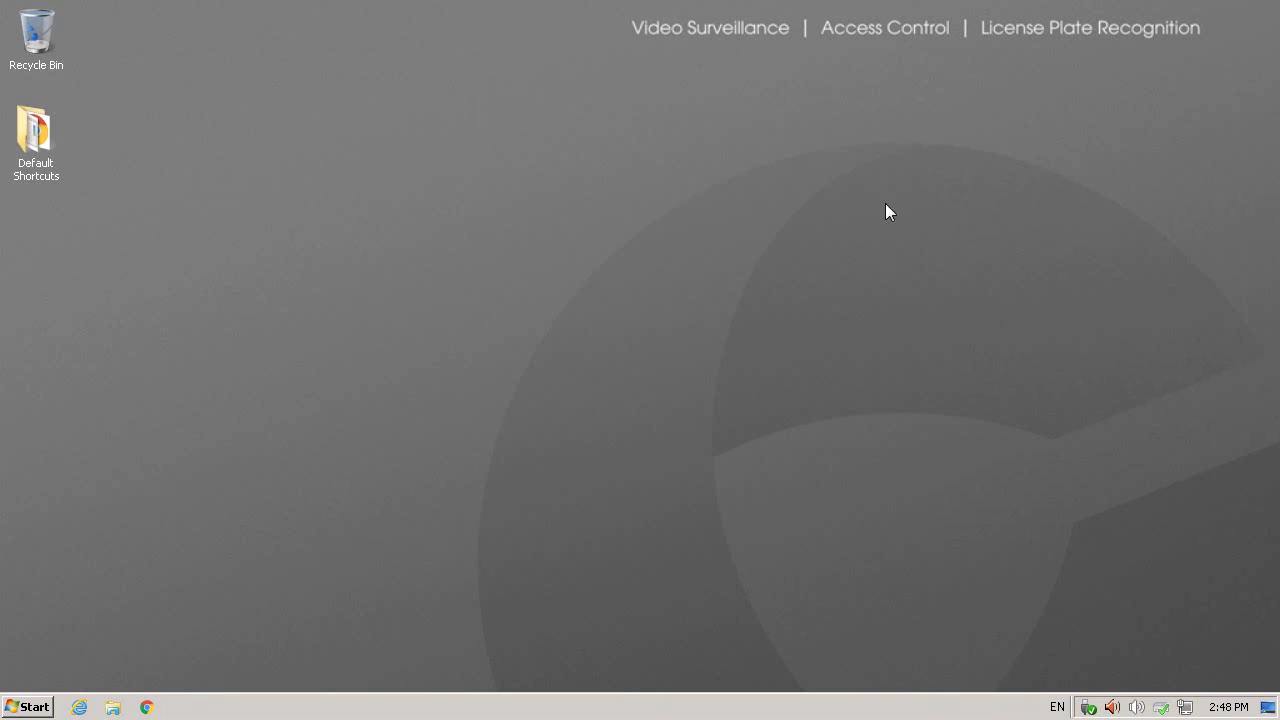
left_click(79, 707)
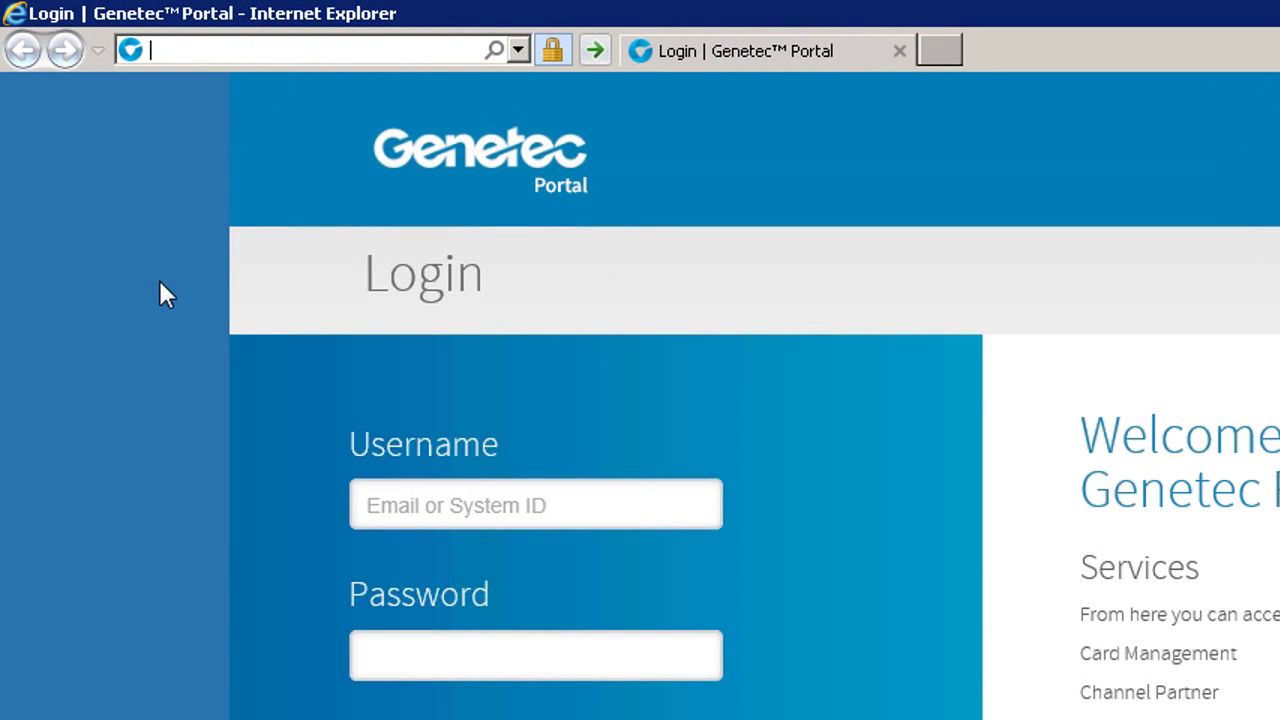
type("https:")
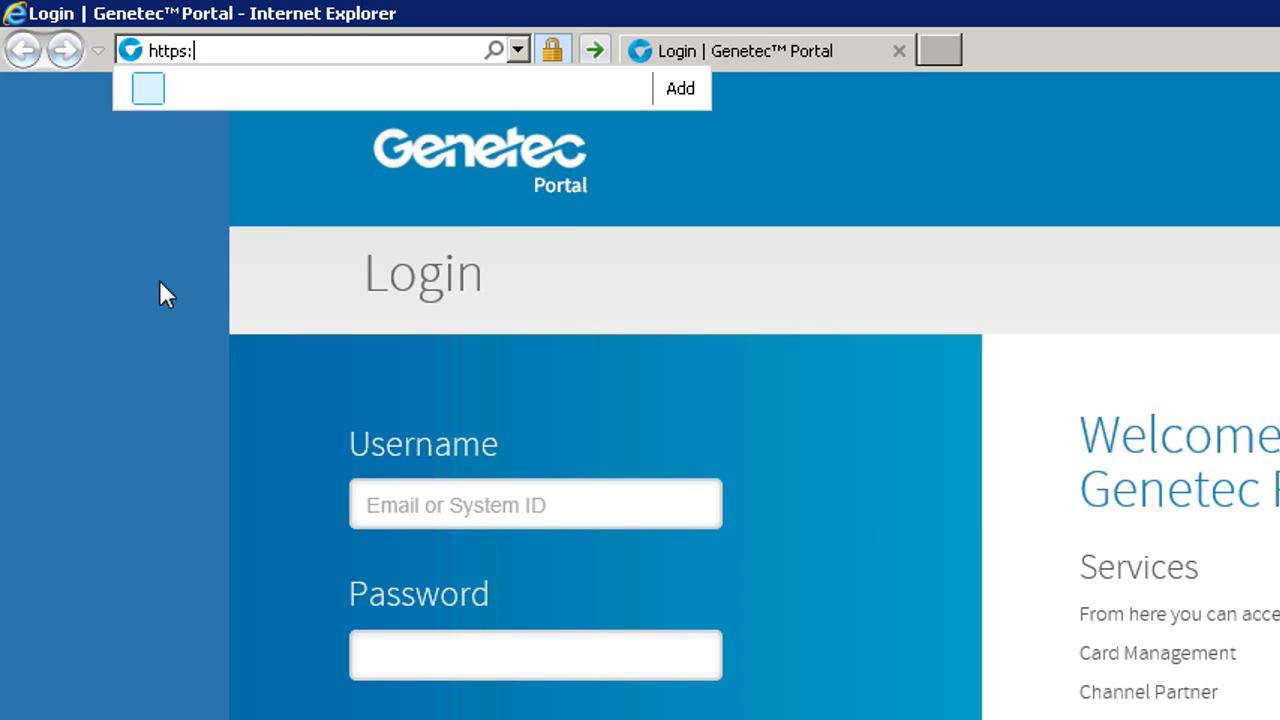
type("//samip.genetec.com/")
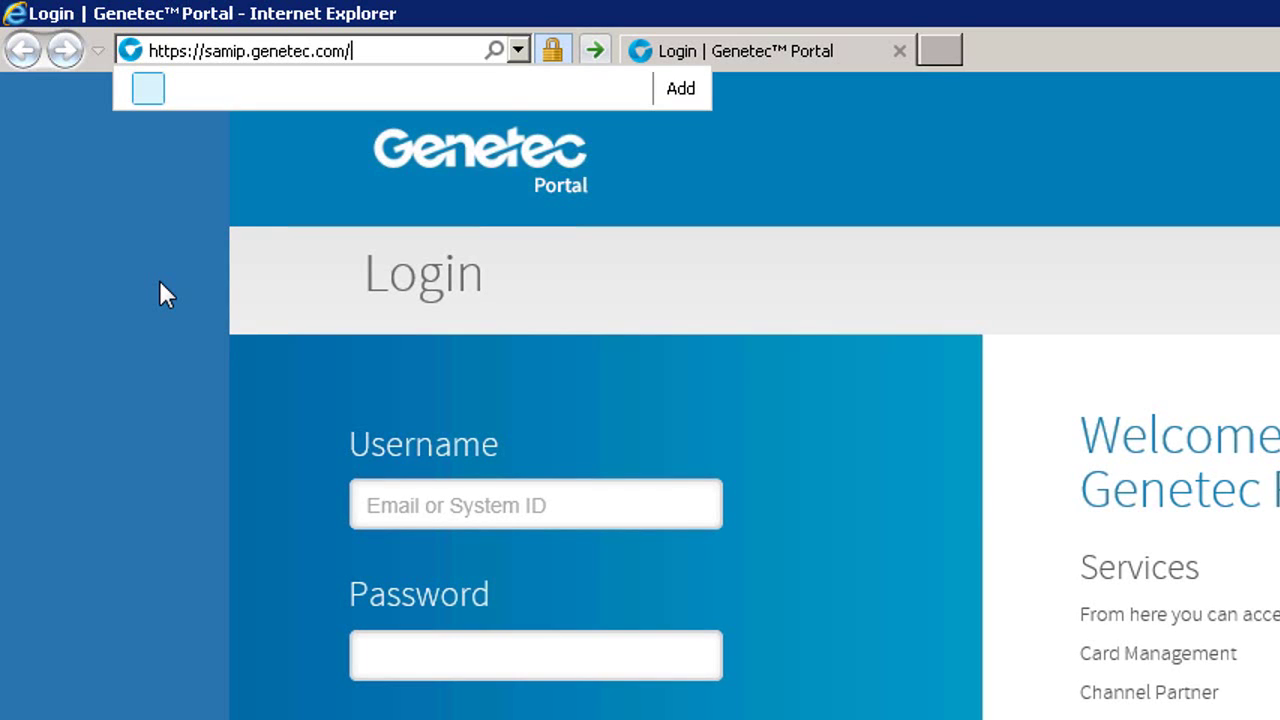
key("Return")
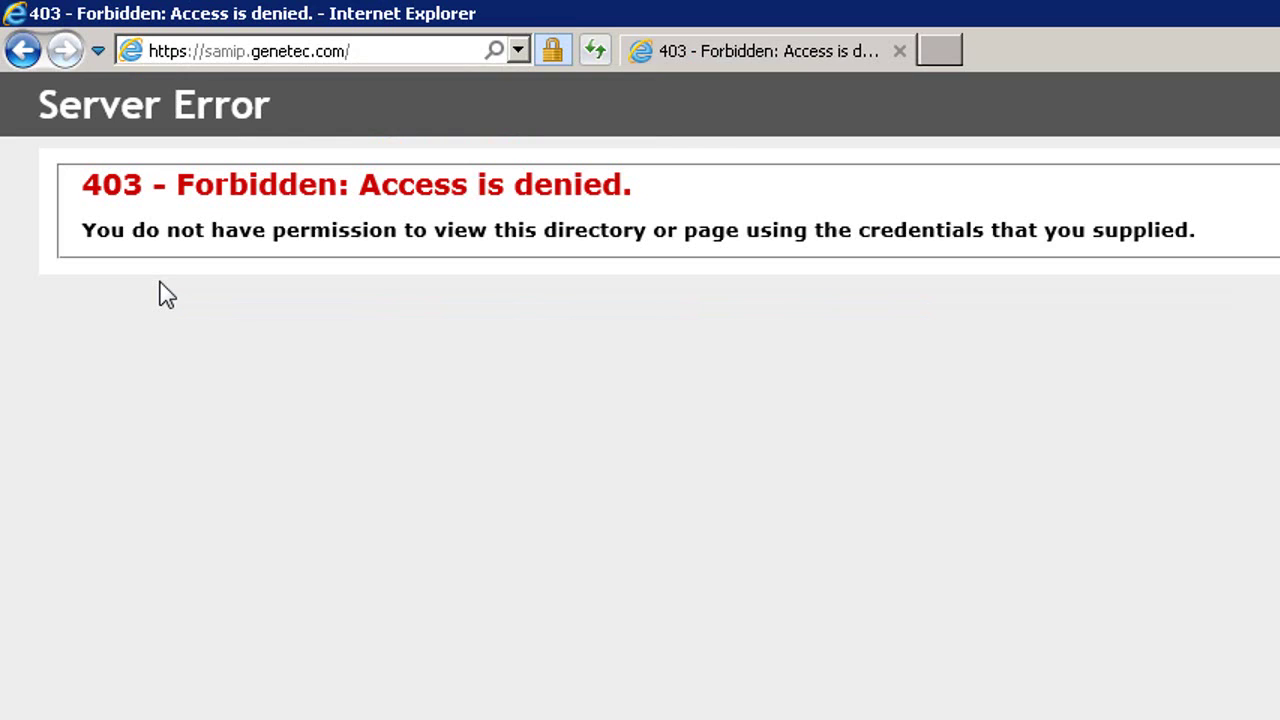